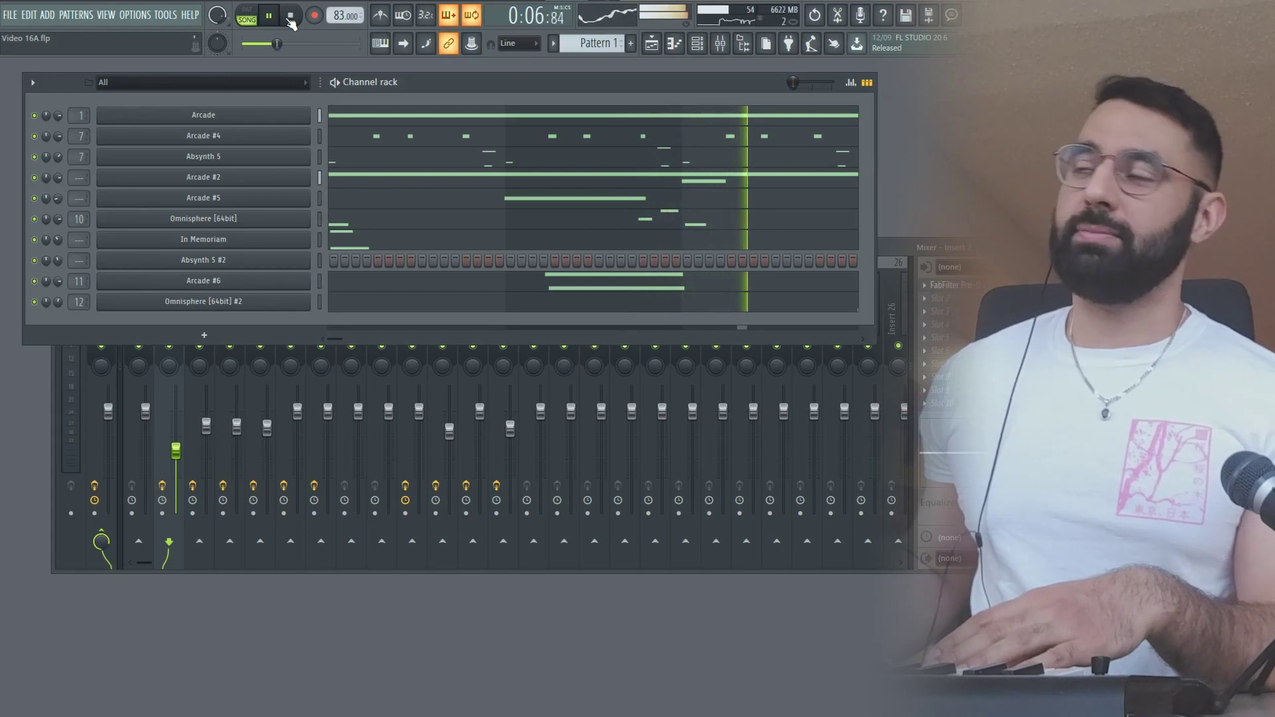
In Pro-Q 2 on Insert 14, add a 30 dB/oct high cut at about 8347 Hz and a low-mid dip of about 6 dB.
click(291, 16)
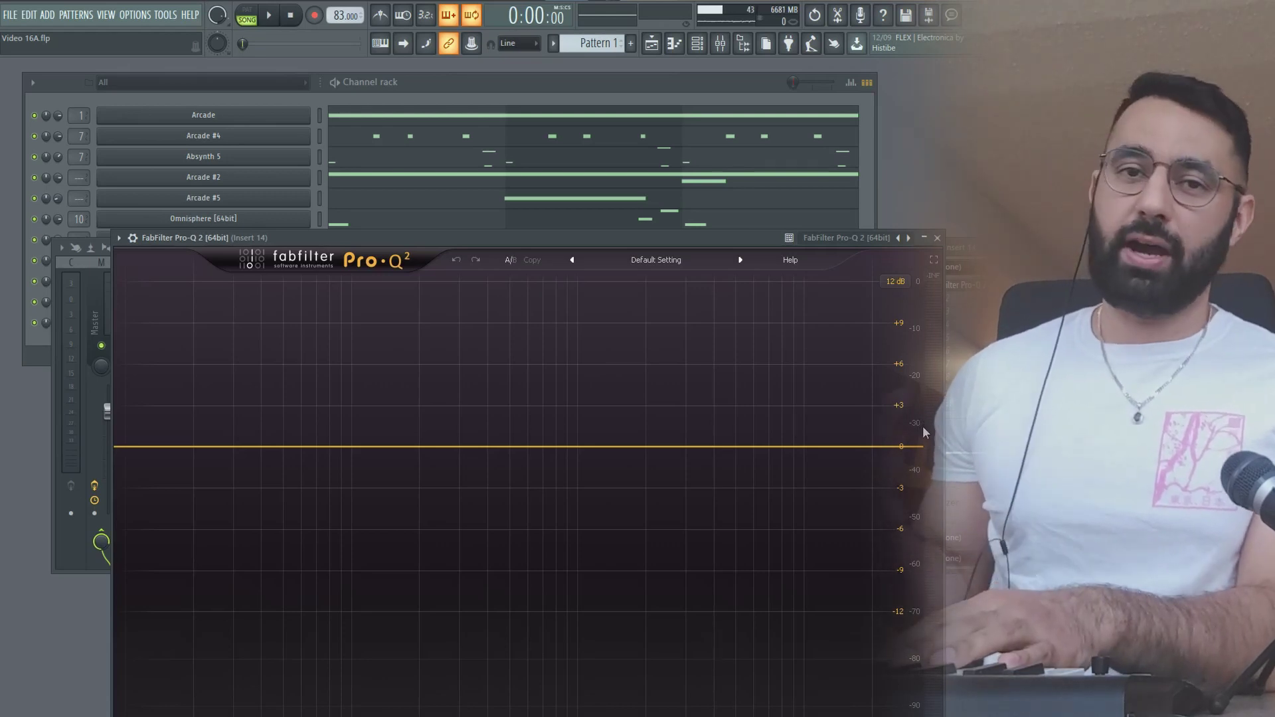
double_click(922, 445)
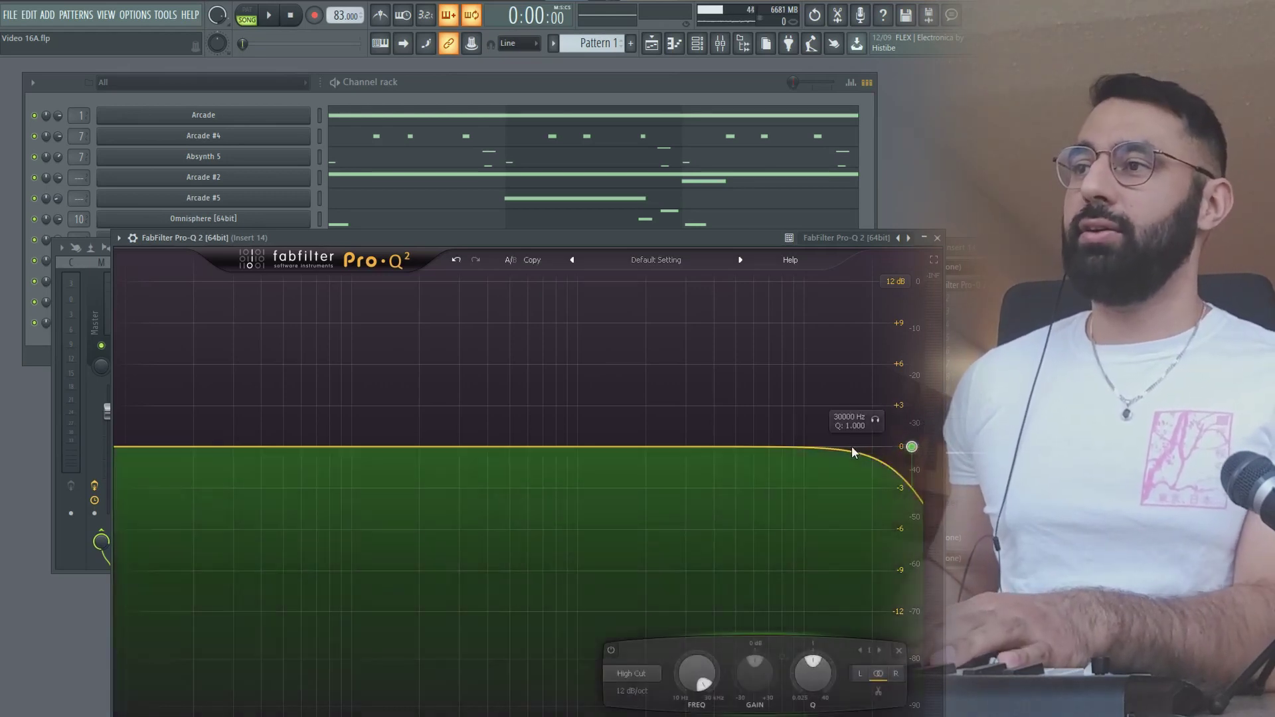
drag(914, 447, 786, 443)
scroll(817, 447, up, 3)
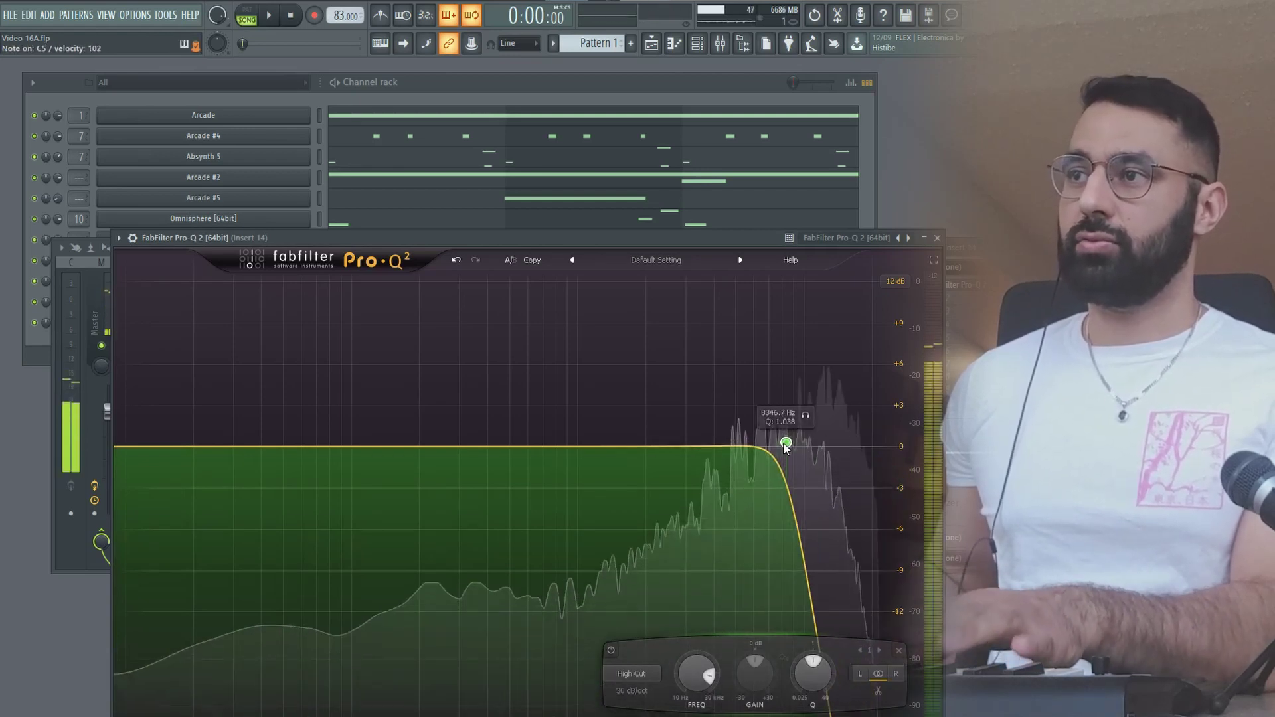
click(500, 446)
drag(500, 448, 519, 530)
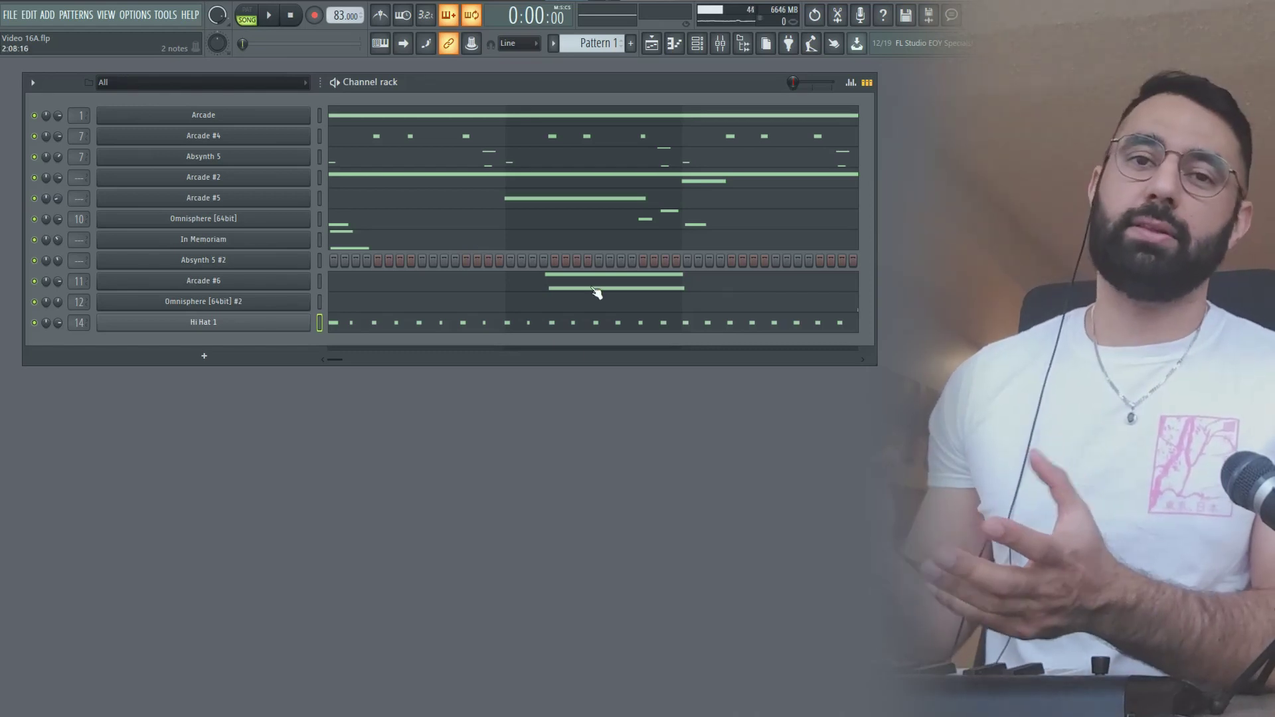
Play the loop to hear the hi-hat and shaker together with the melody.
key(space)
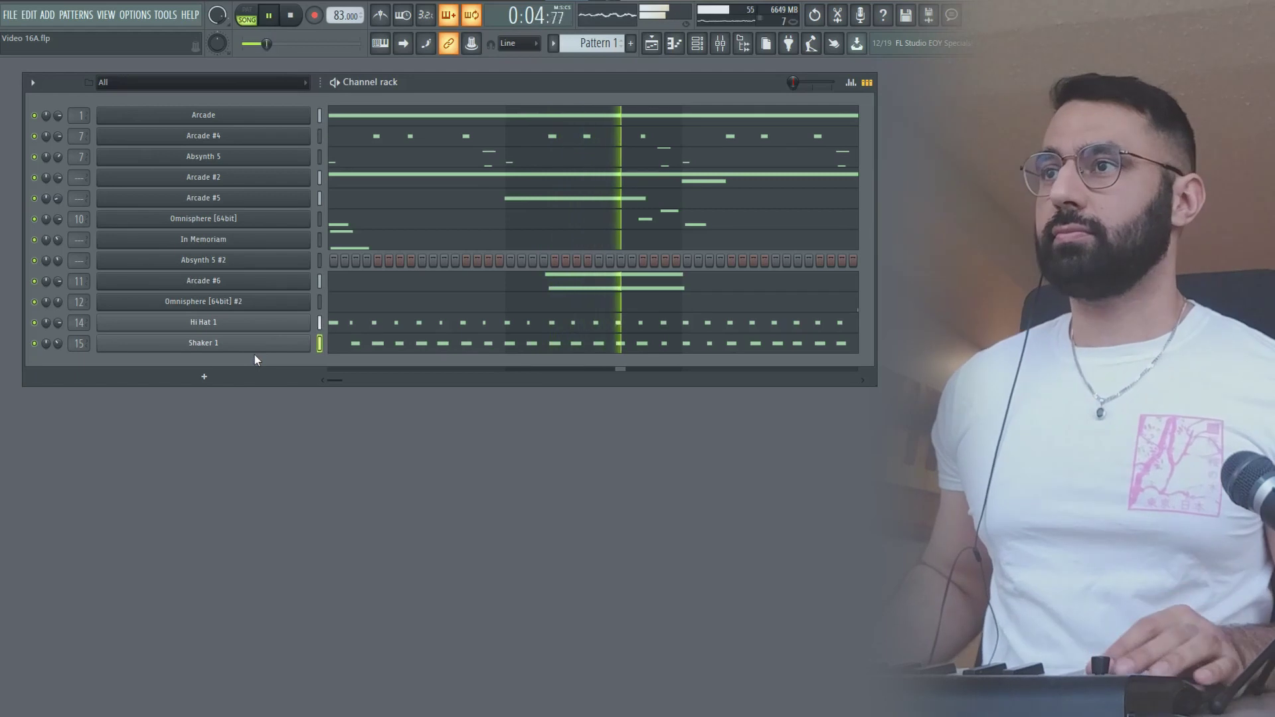
key(space)
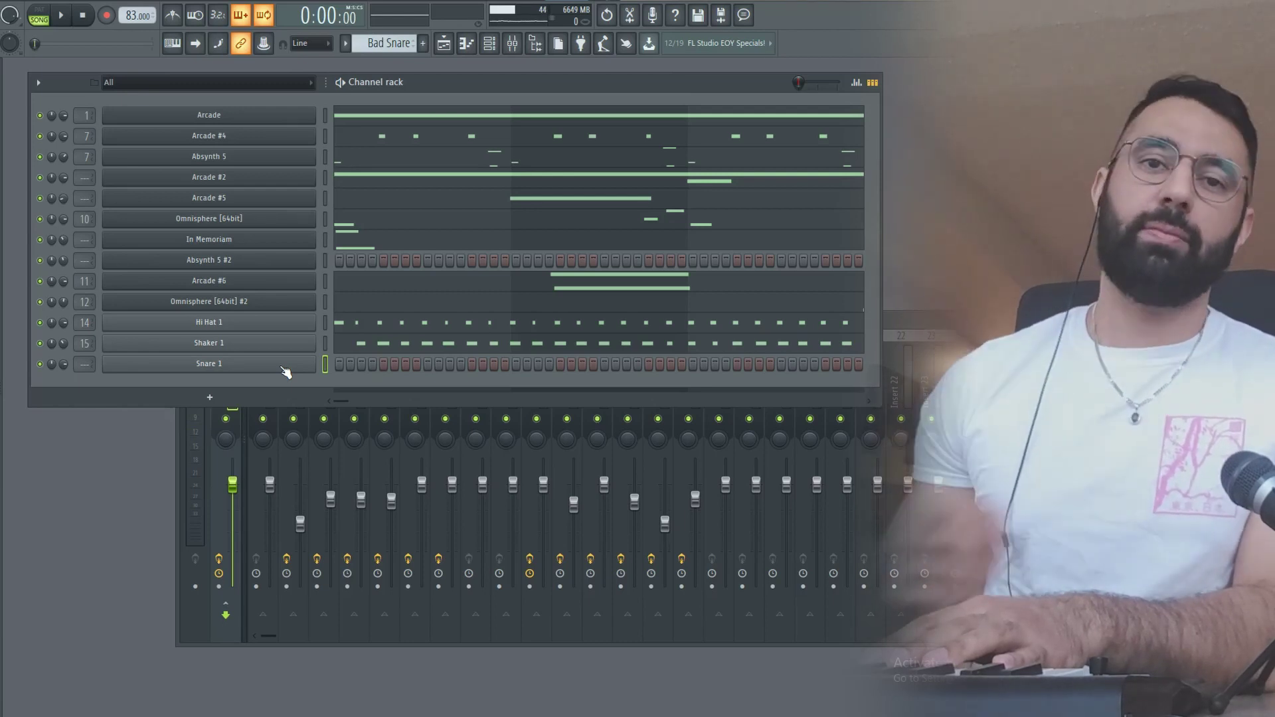
Open the Pro-Q 2 equalizer on mixer Insert 16 to examine the snare's EQ curve.
key(F9)
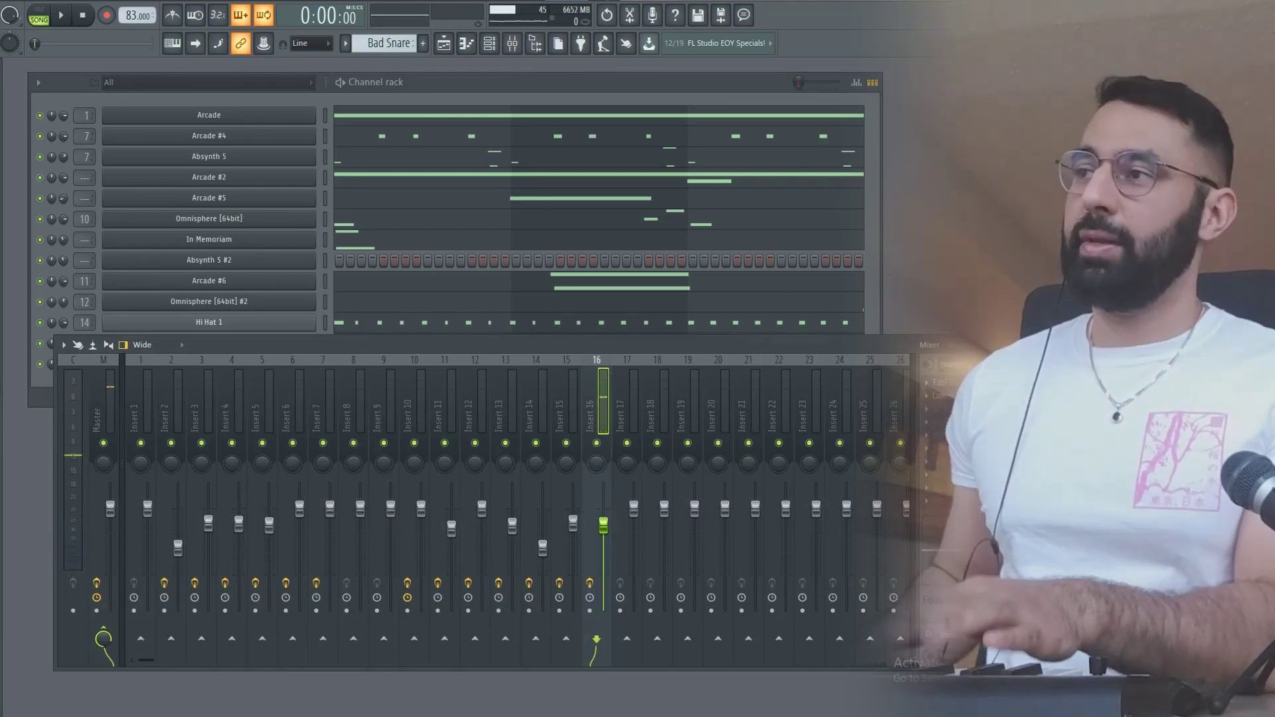
click(943, 382)
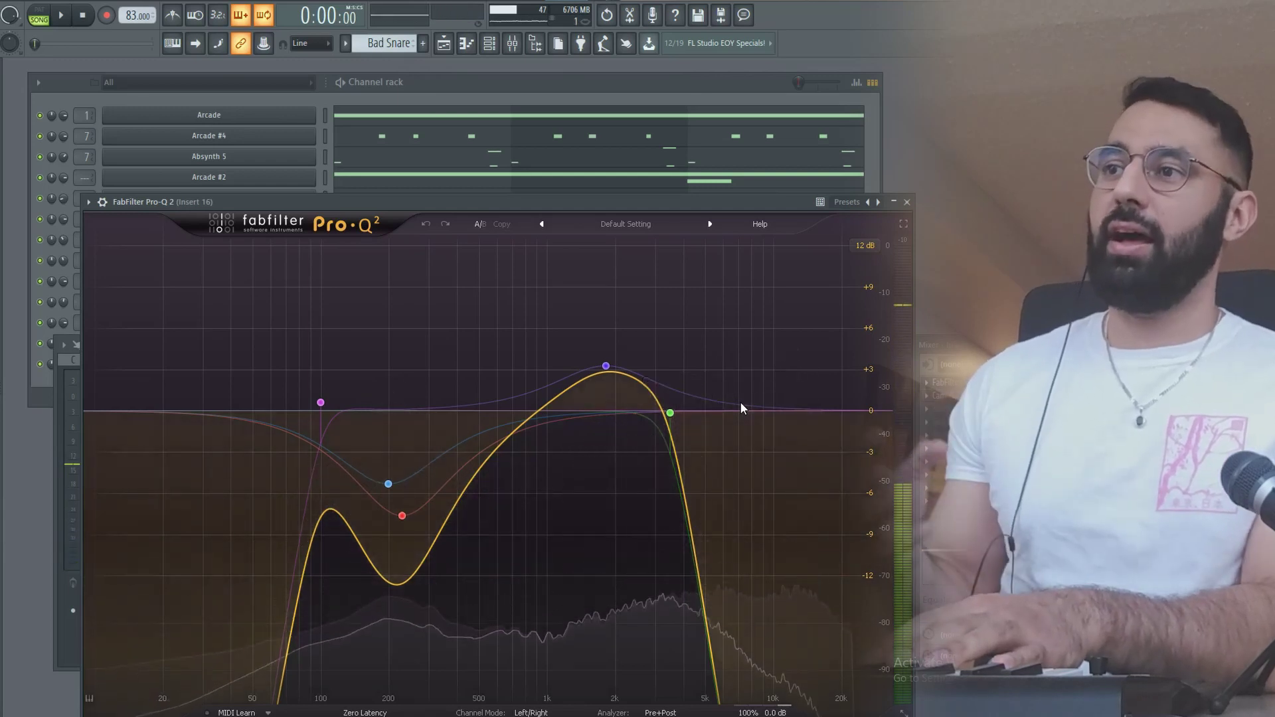
mouse_move(394, 520)
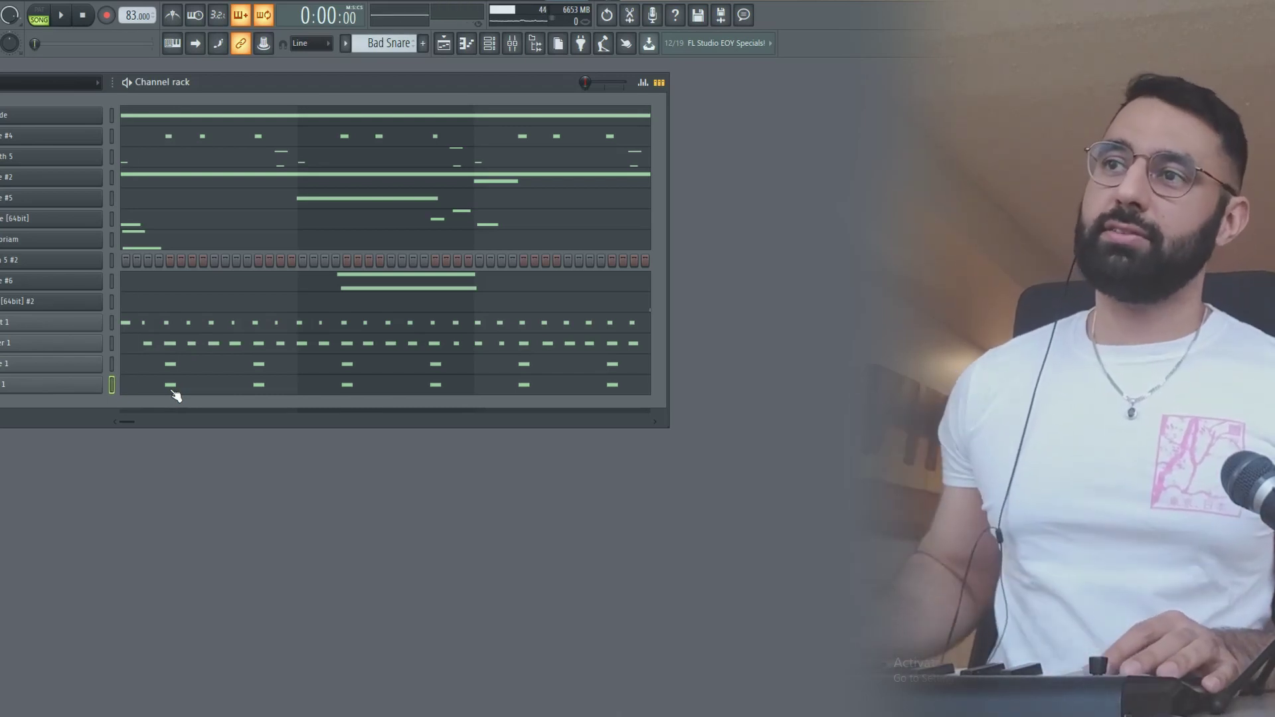
Play the beat repeatedly to hear the rim, kick and second shaker as each layer joins the drums.
key(space)
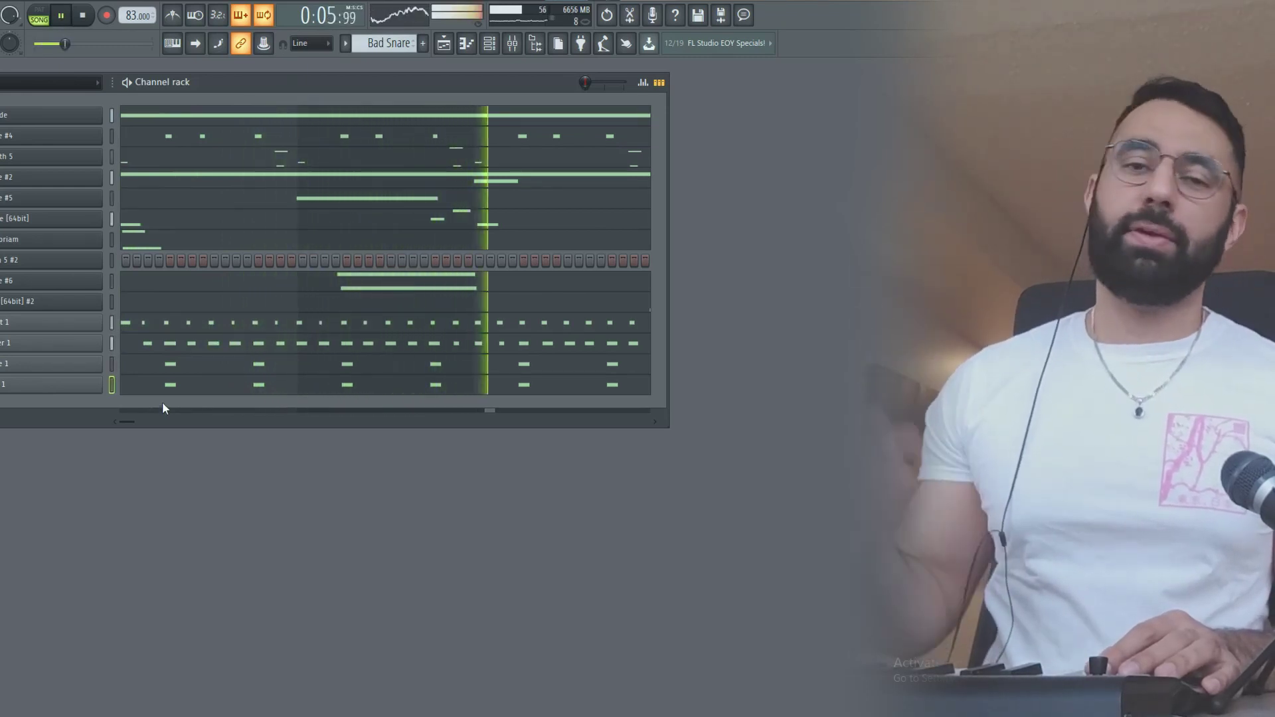
key(space)
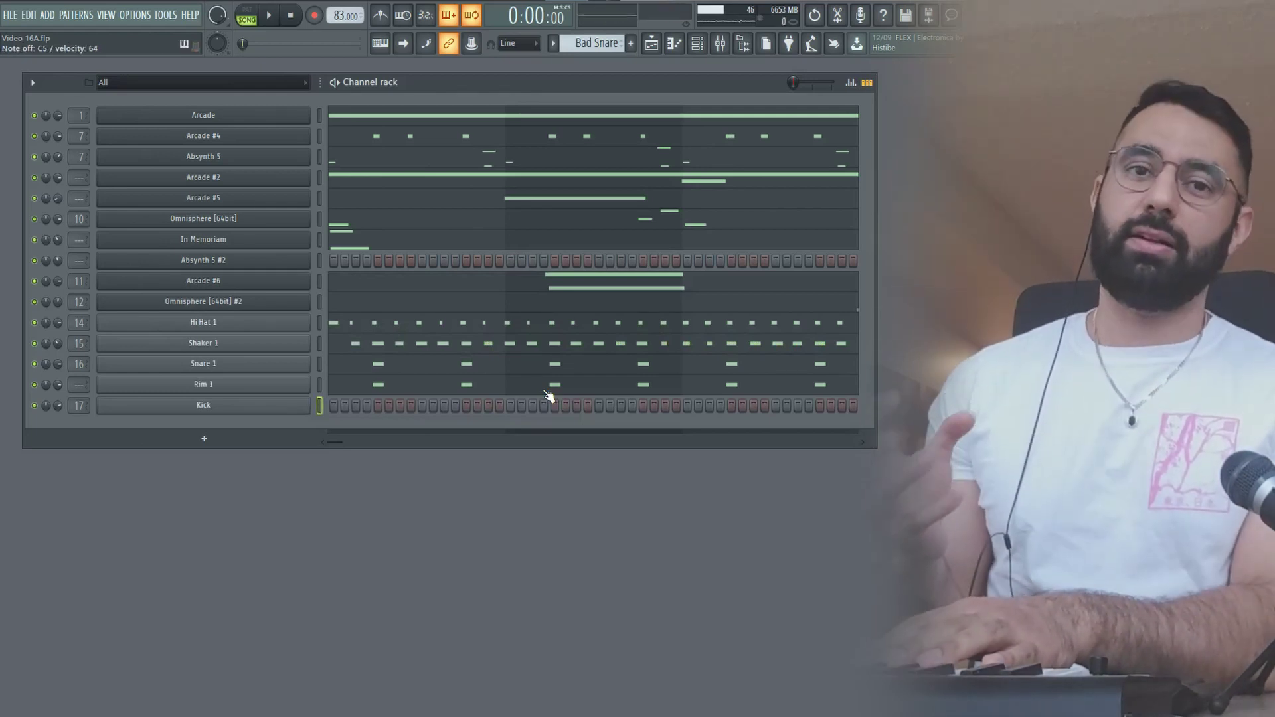
key(space)
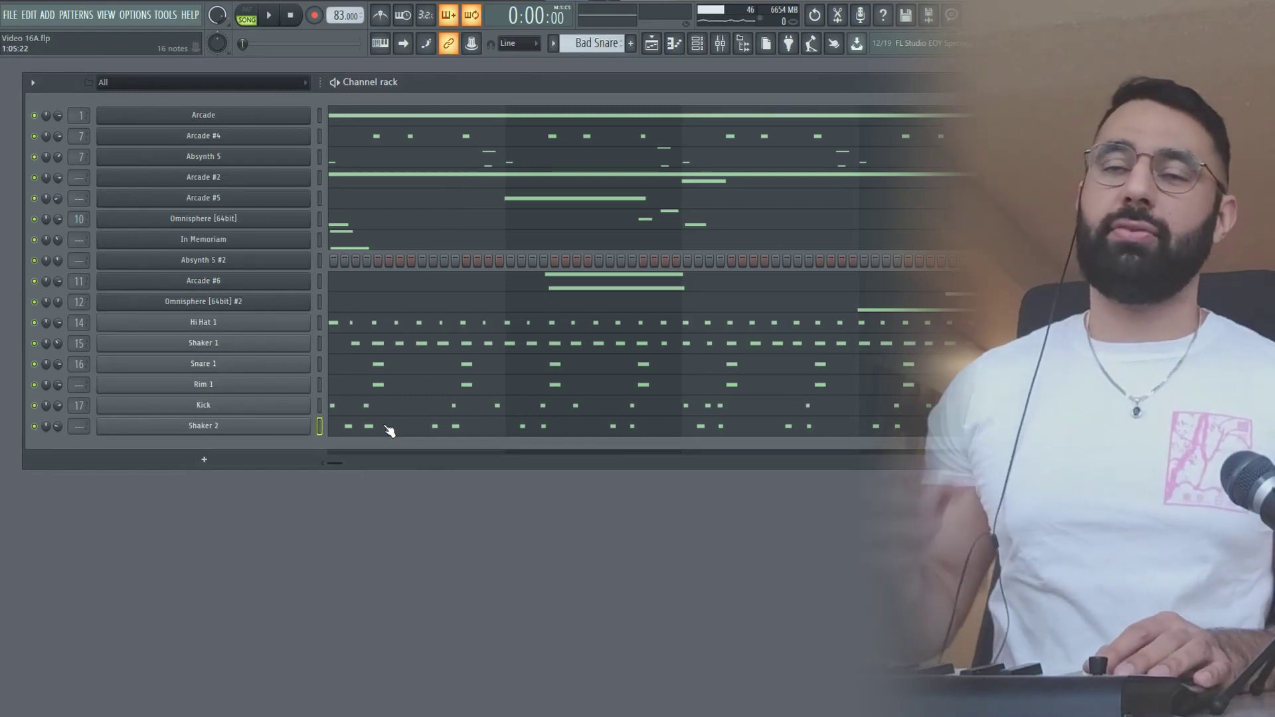
key(space)
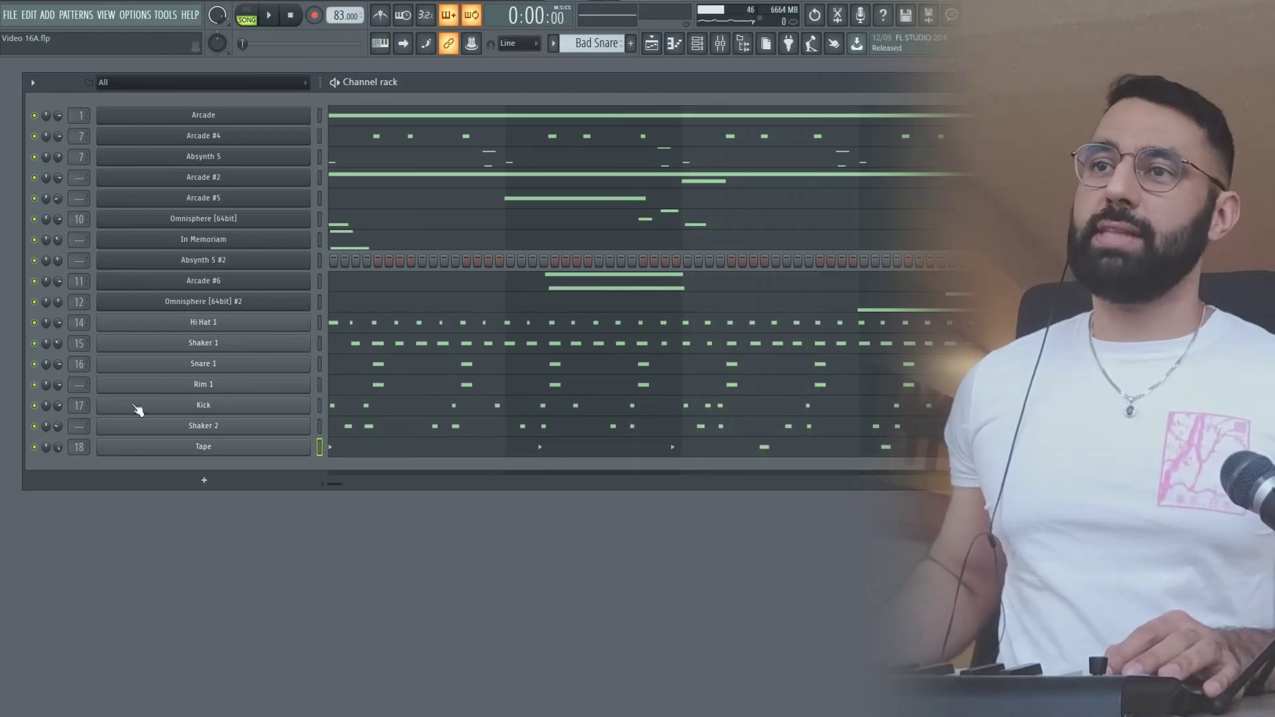
Inspect the Tape channel's sampler settings and play the loop with the tape noise included.
click(161, 452)
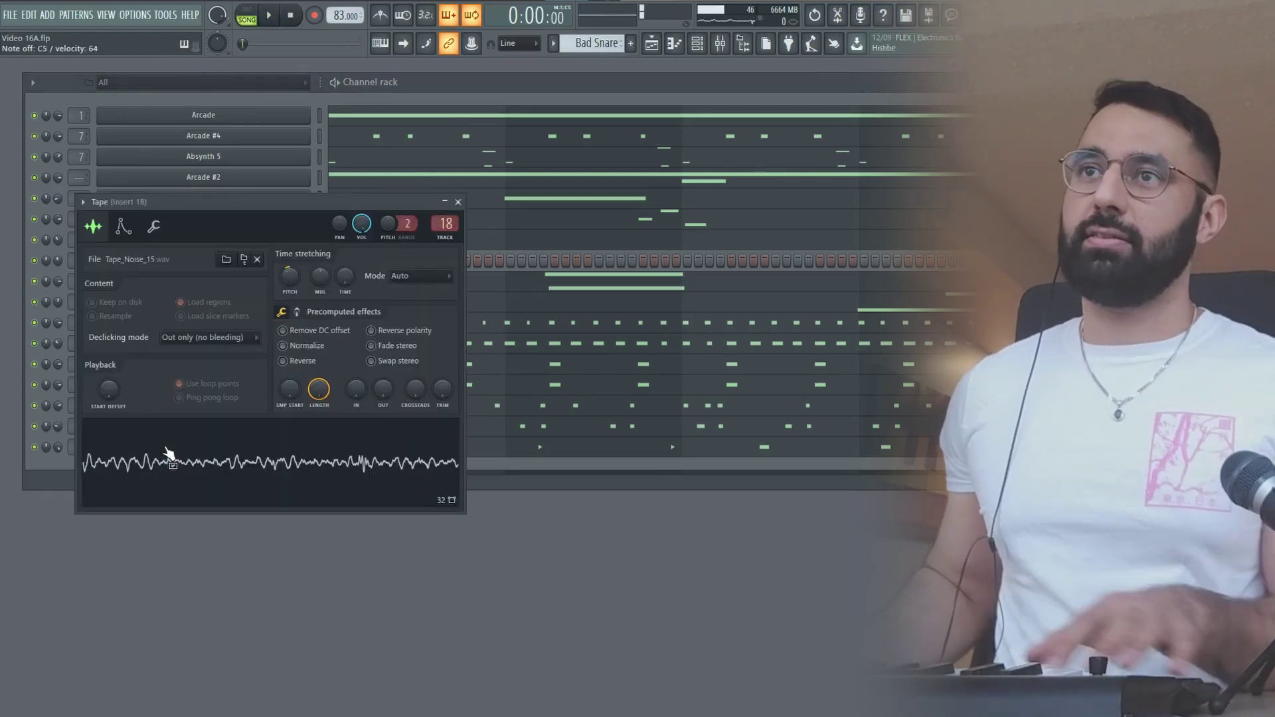
key(Escape)
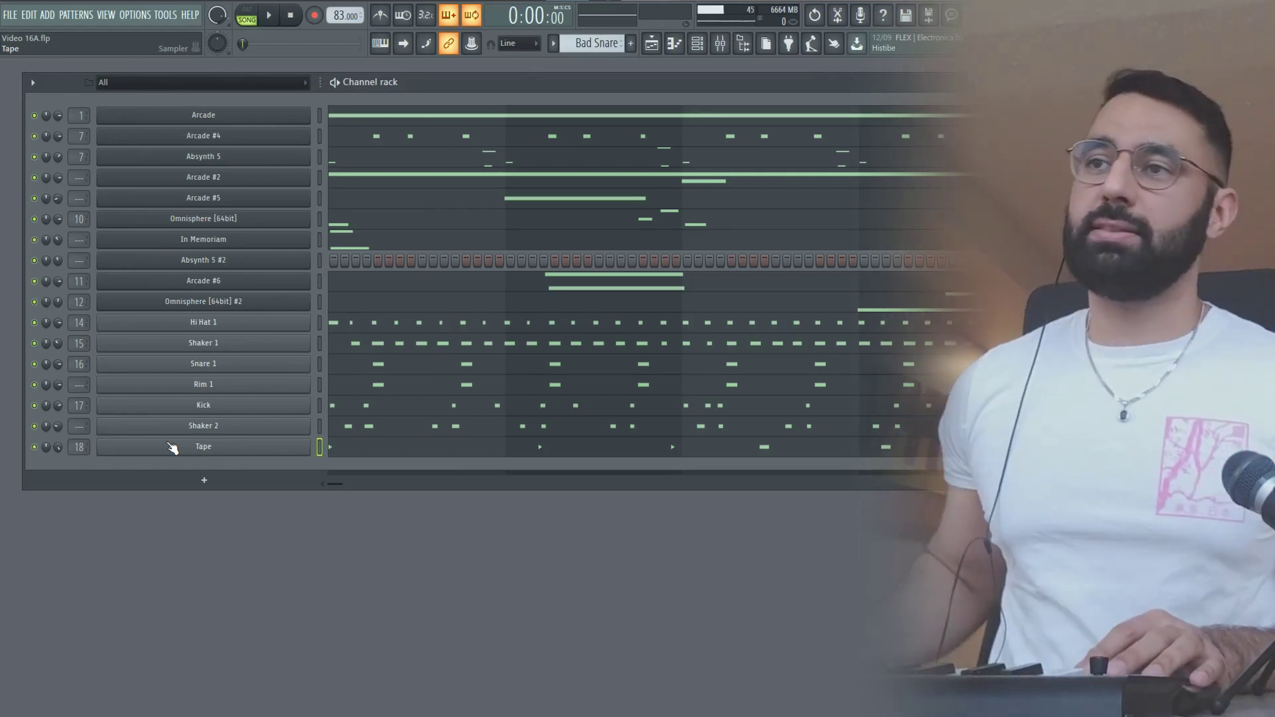
key(space)
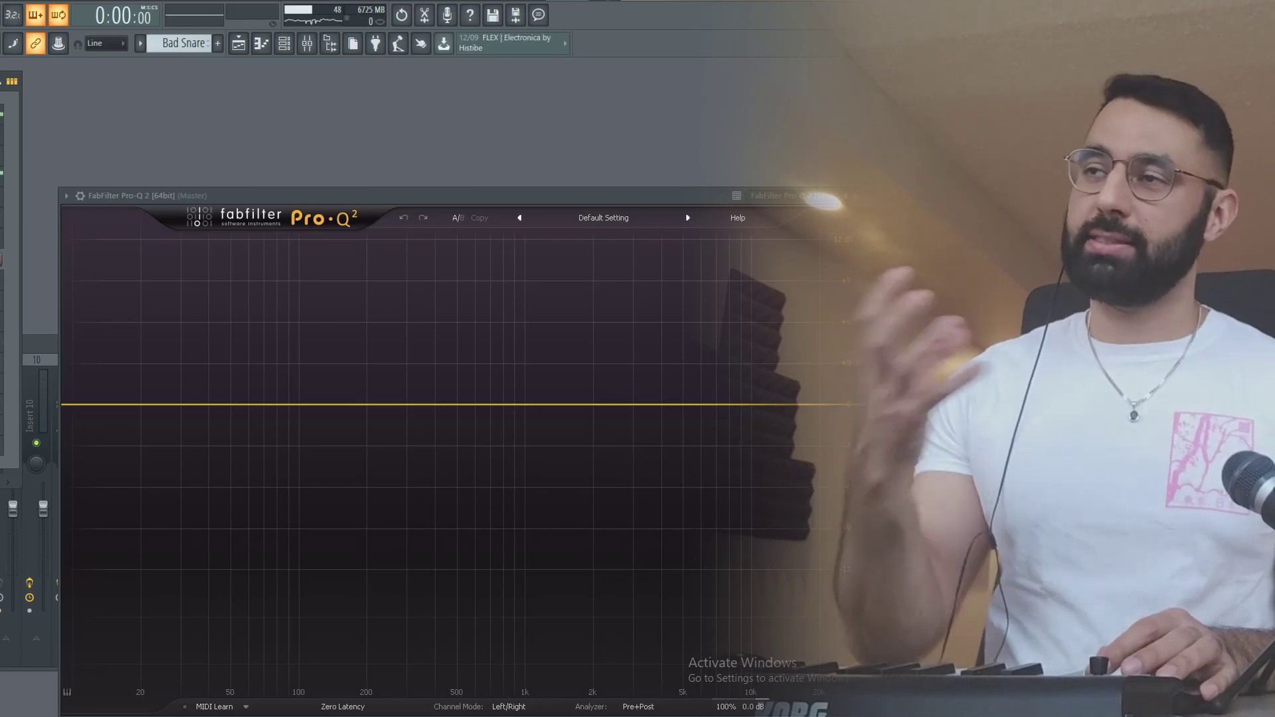
key(space)
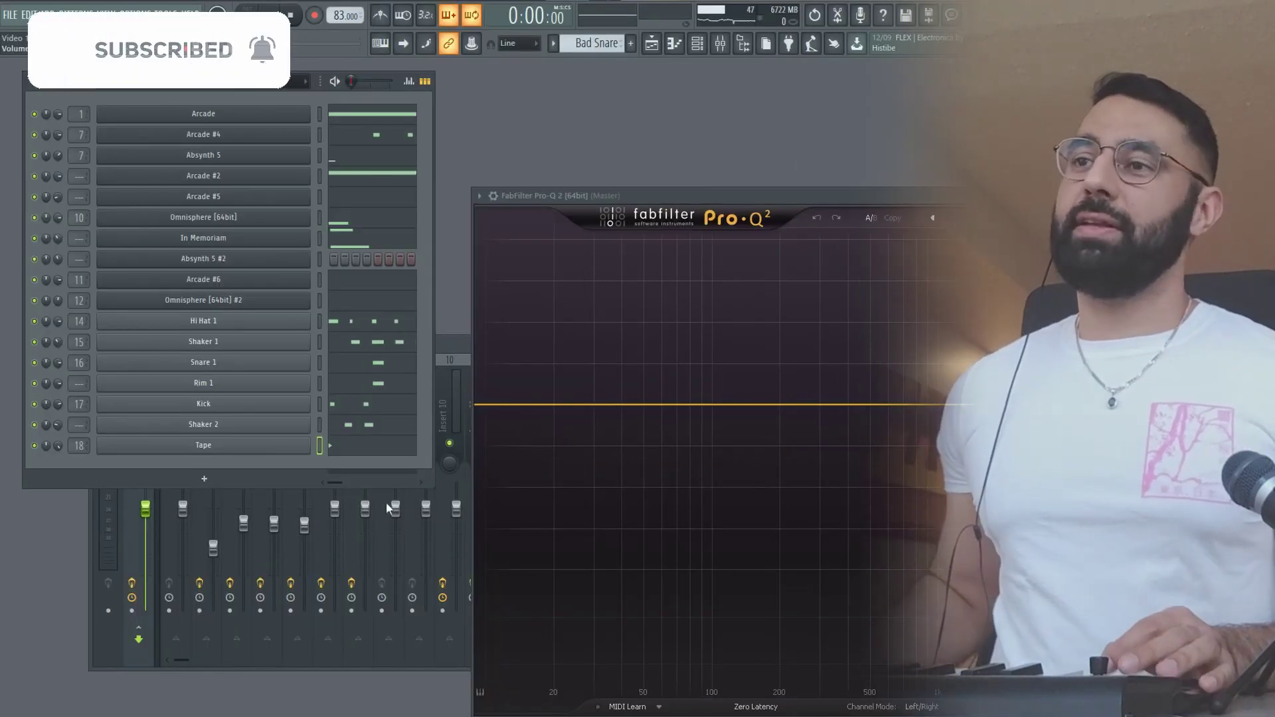
Widen the channel rack, mute the channels from Arcade #4 through Omnisphere [64bit] #2, and play the beat.
drag(434, 489, 1009, 518)
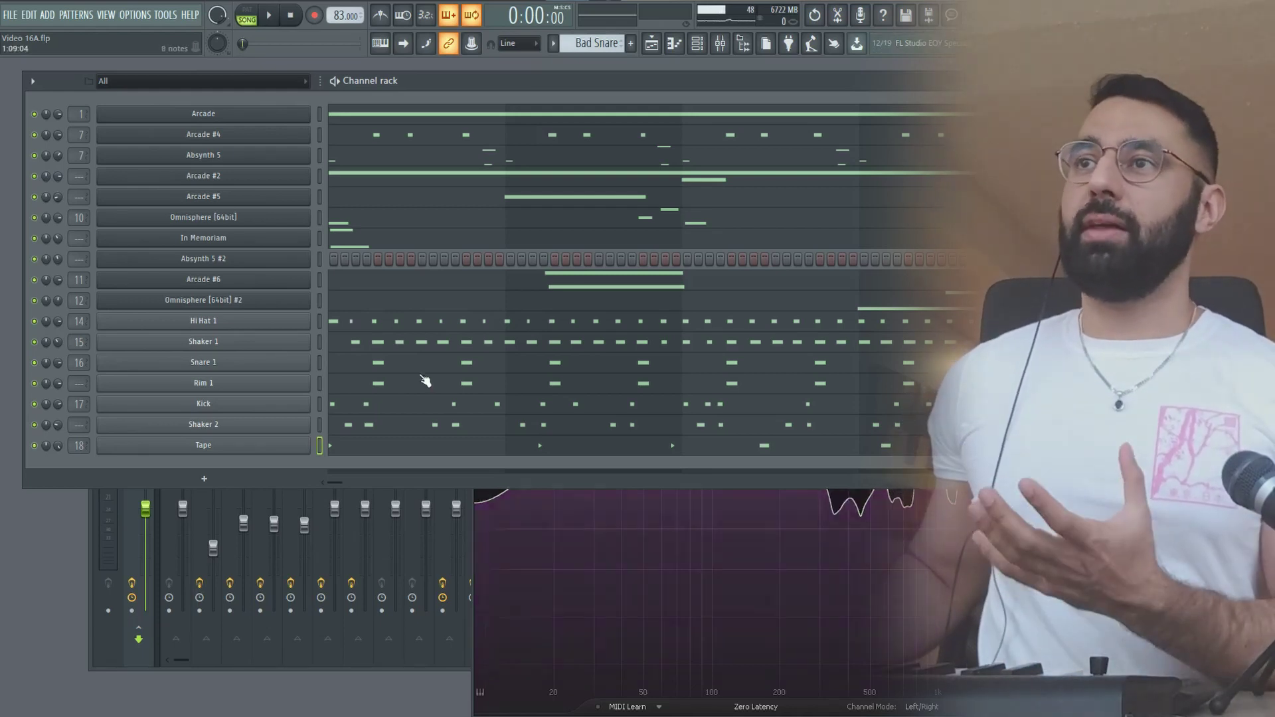
click(34, 301)
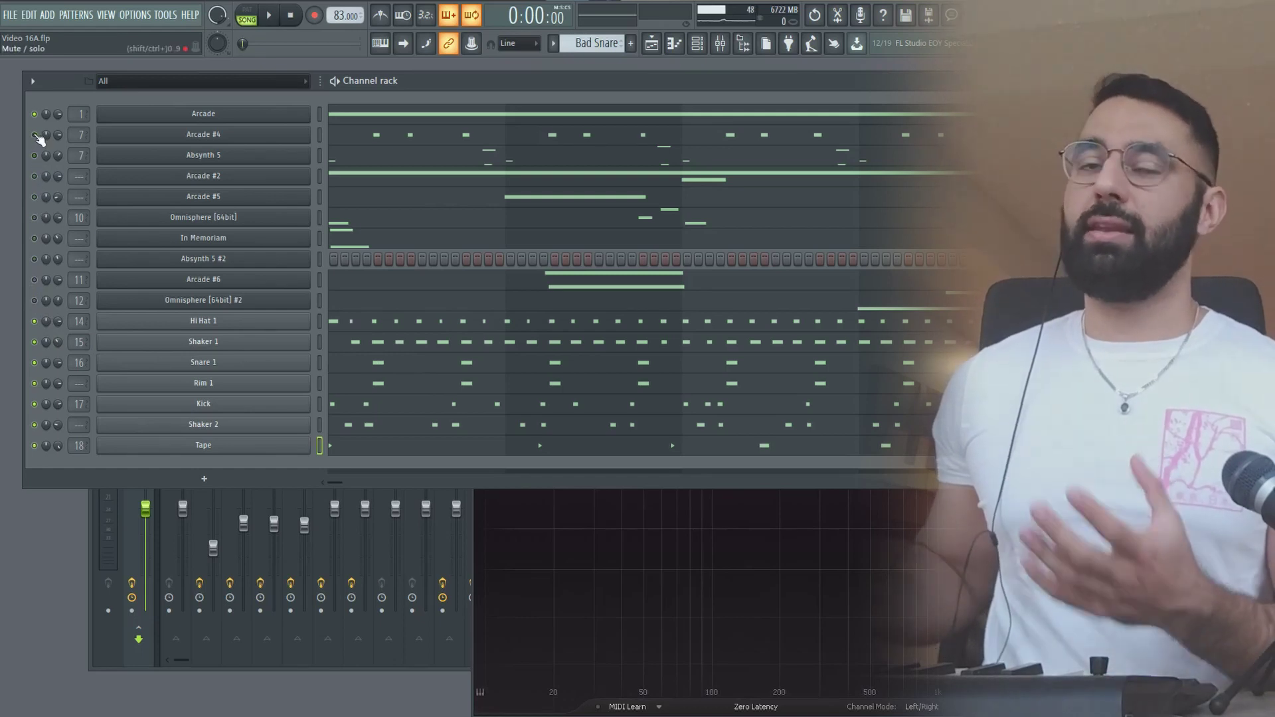
key(space)
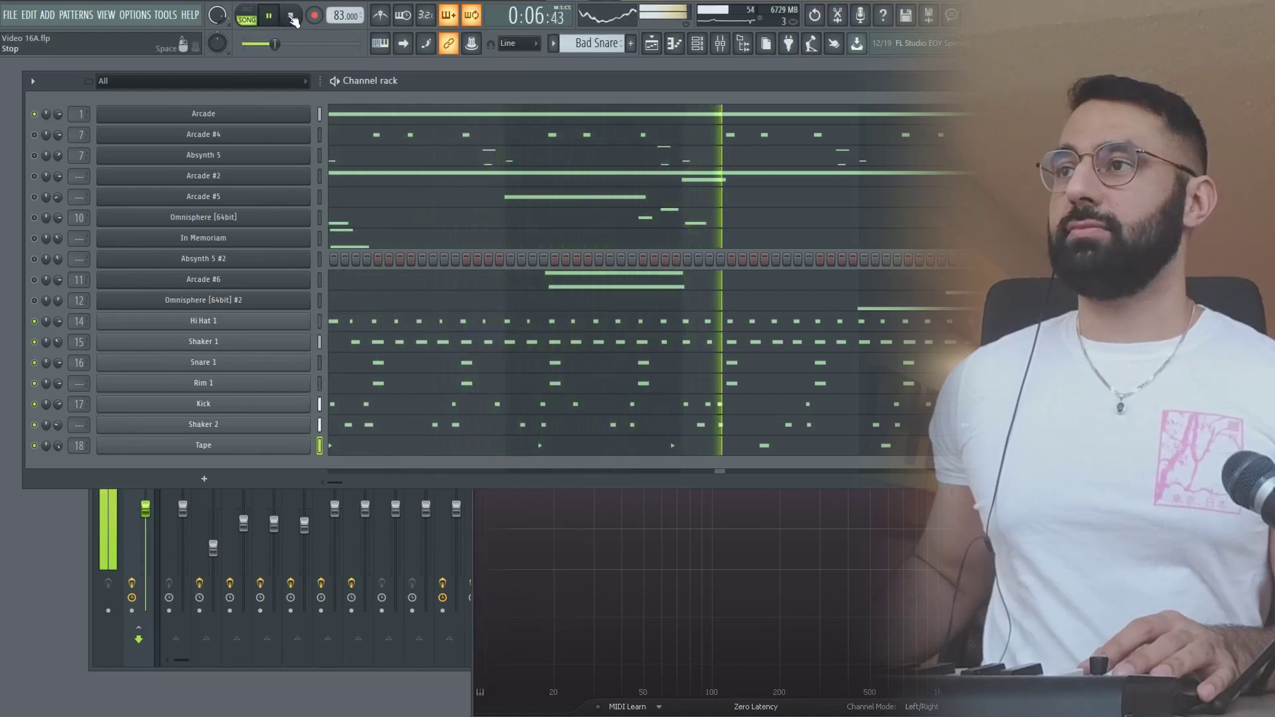
click(291, 16)
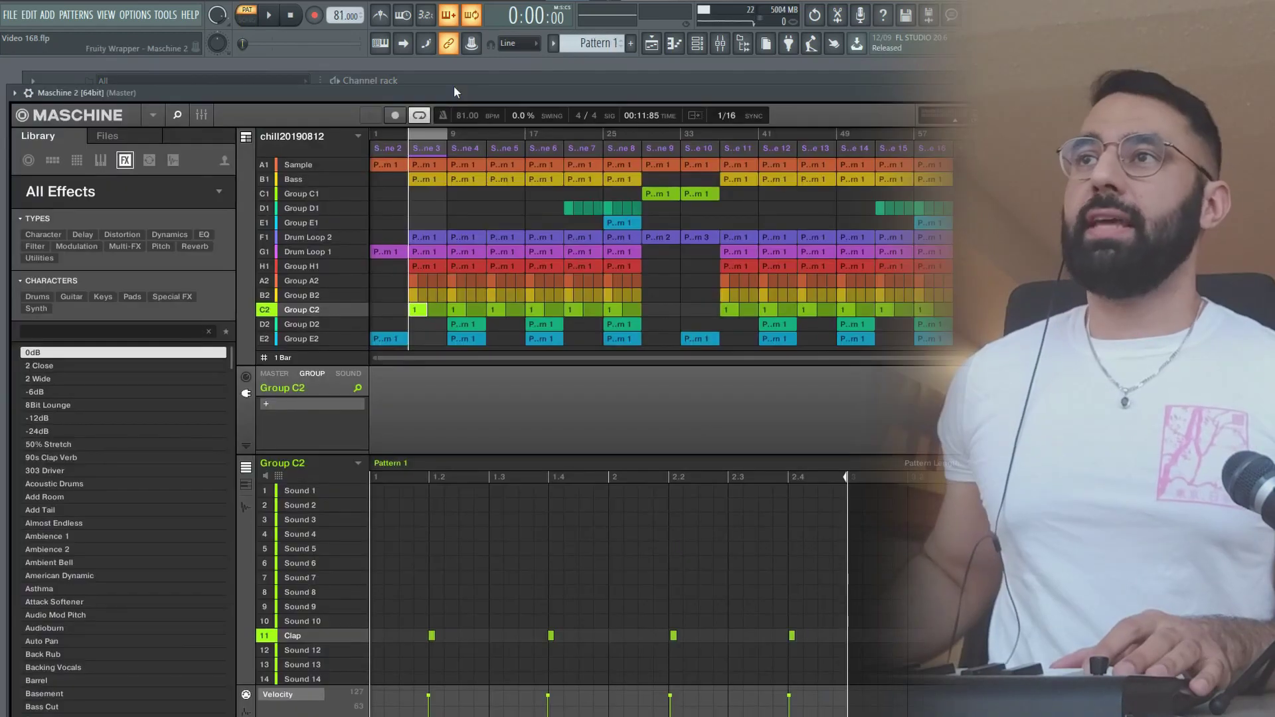
Mute every Maschine group except Sample and play the sample on its own.
drag(453, 86, 500, 77)
click(309, 171)
click(311, 184)
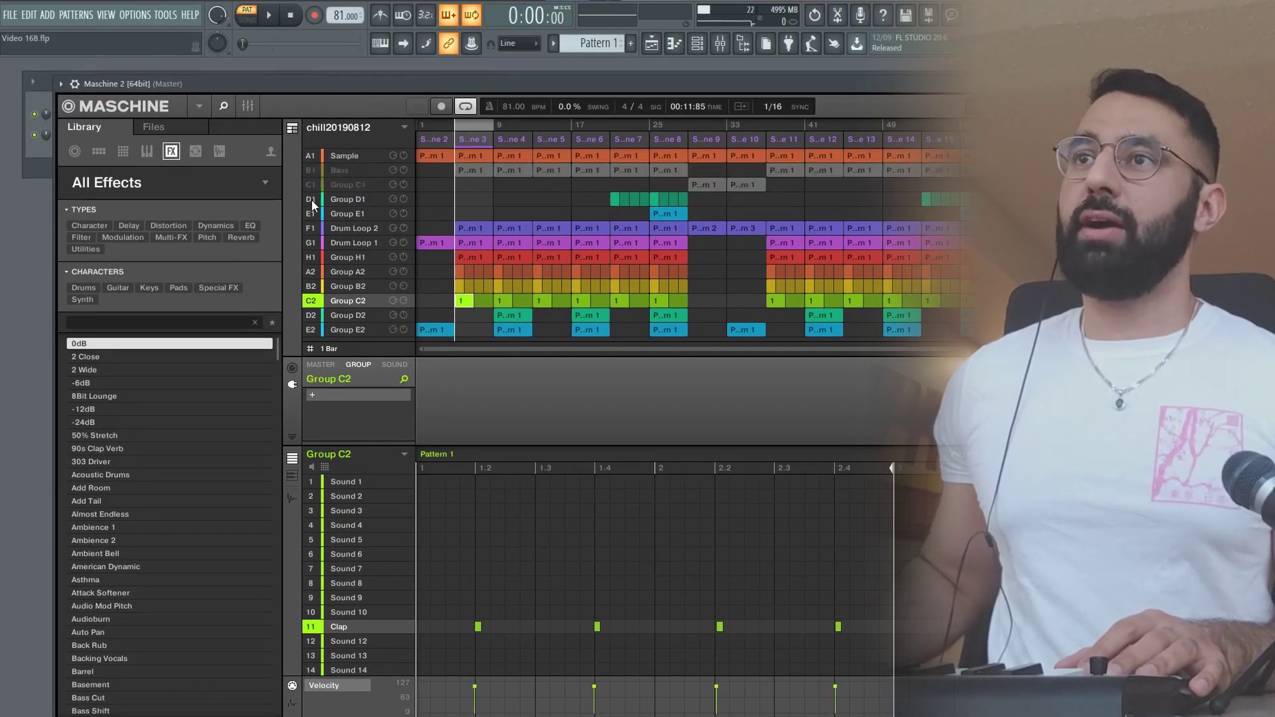
click(309, 258)
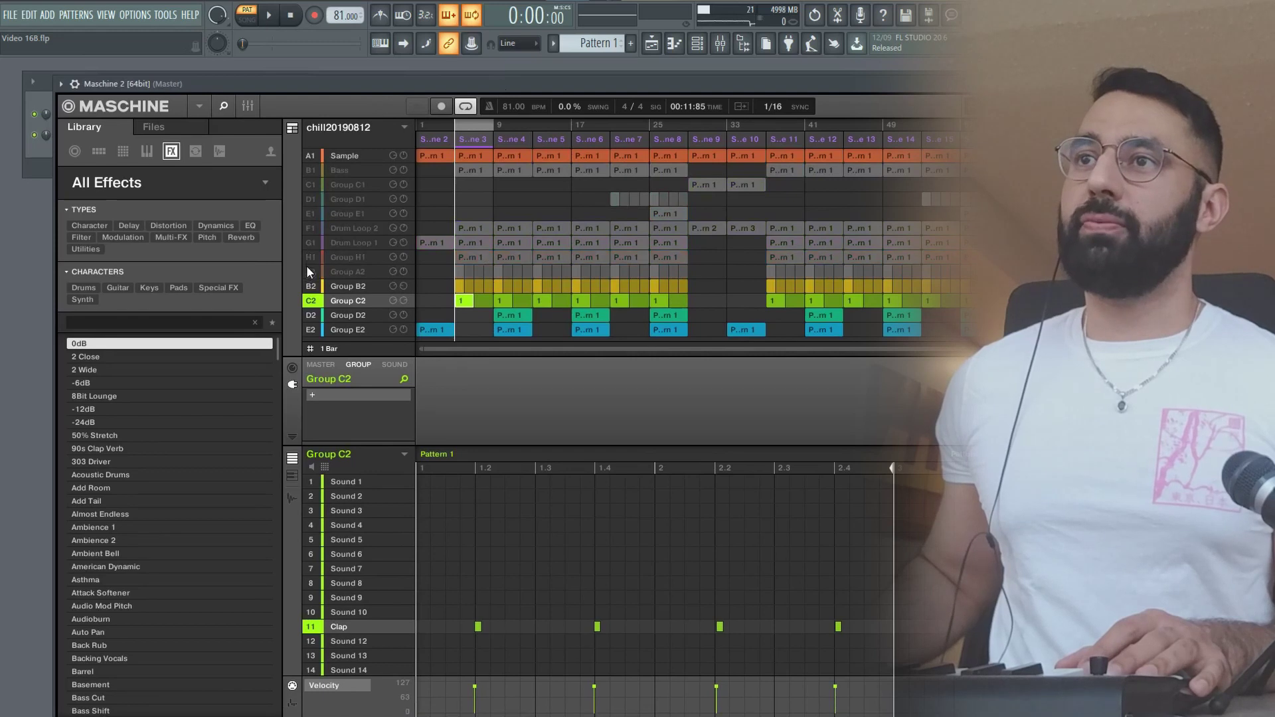
click(310, 286)
click(310, 301)
click(310, 315)
click(310, 329)
key(space)
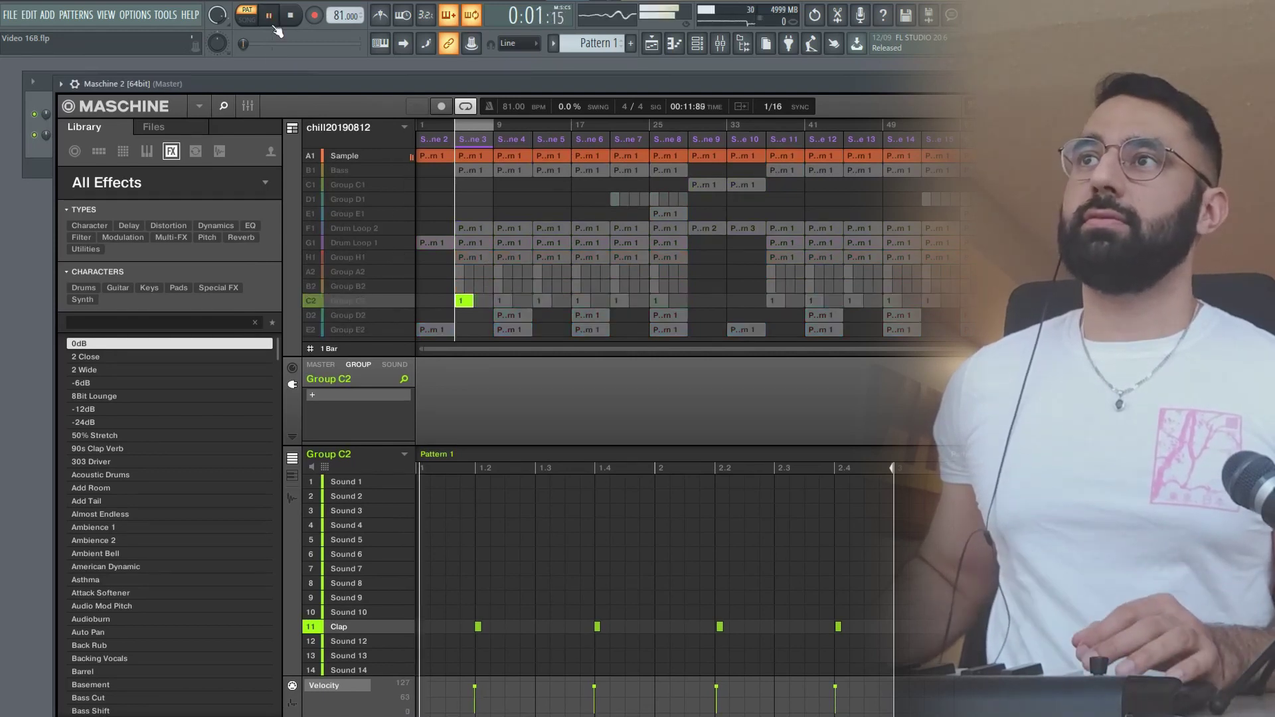
click(290, 16)
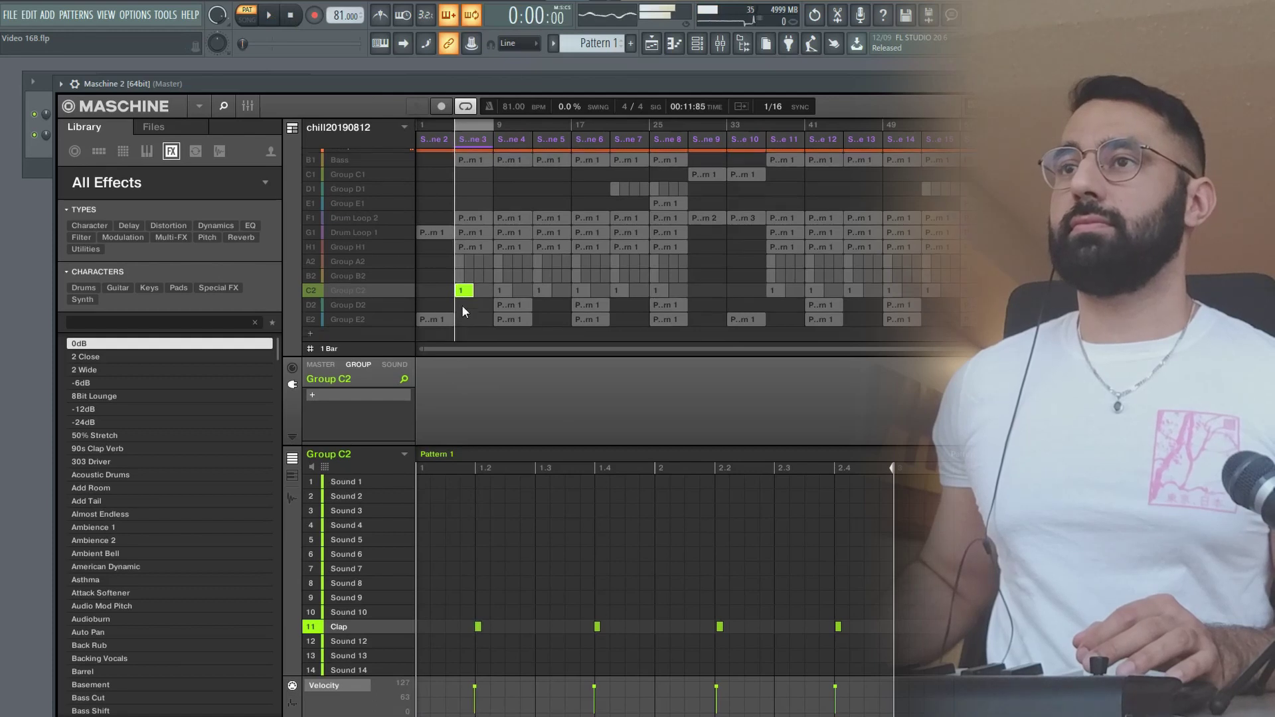
Play Drum Loop 2 in isolation, with all other Maschine groups muted.
scroll(460, 312, down, 1)
scroll(439, 315, up, 1)
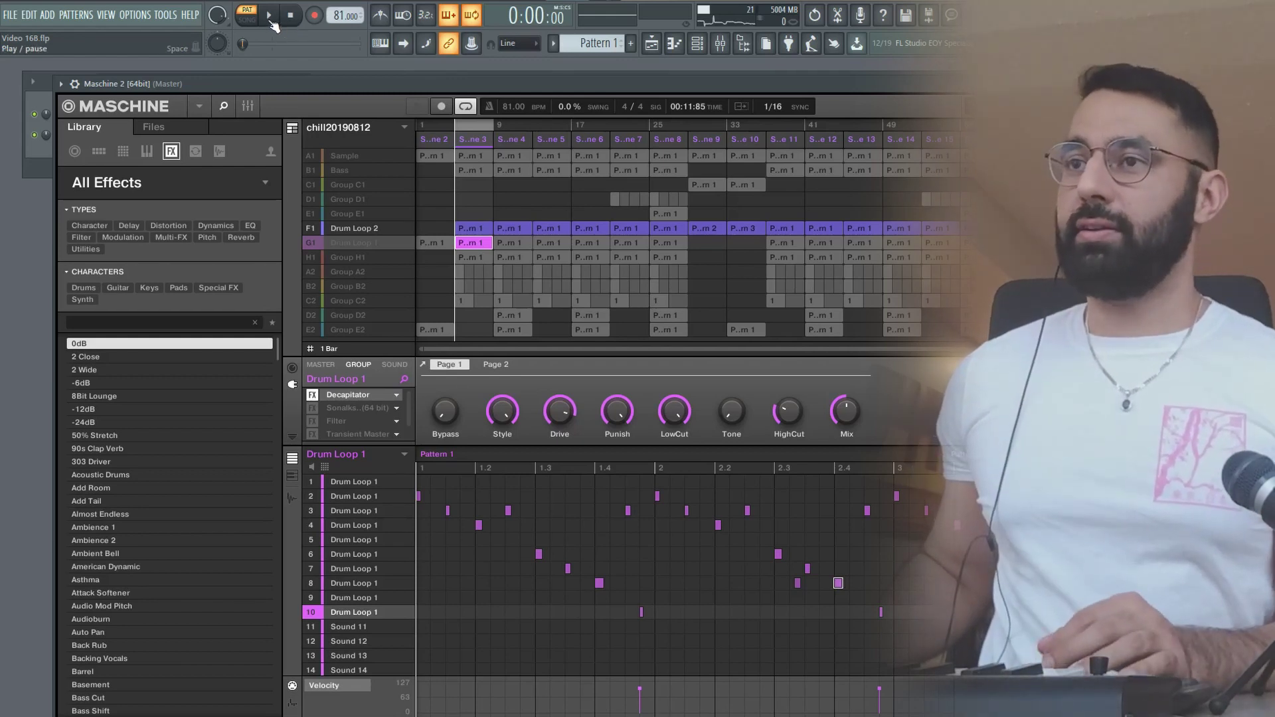
click(269, 16)
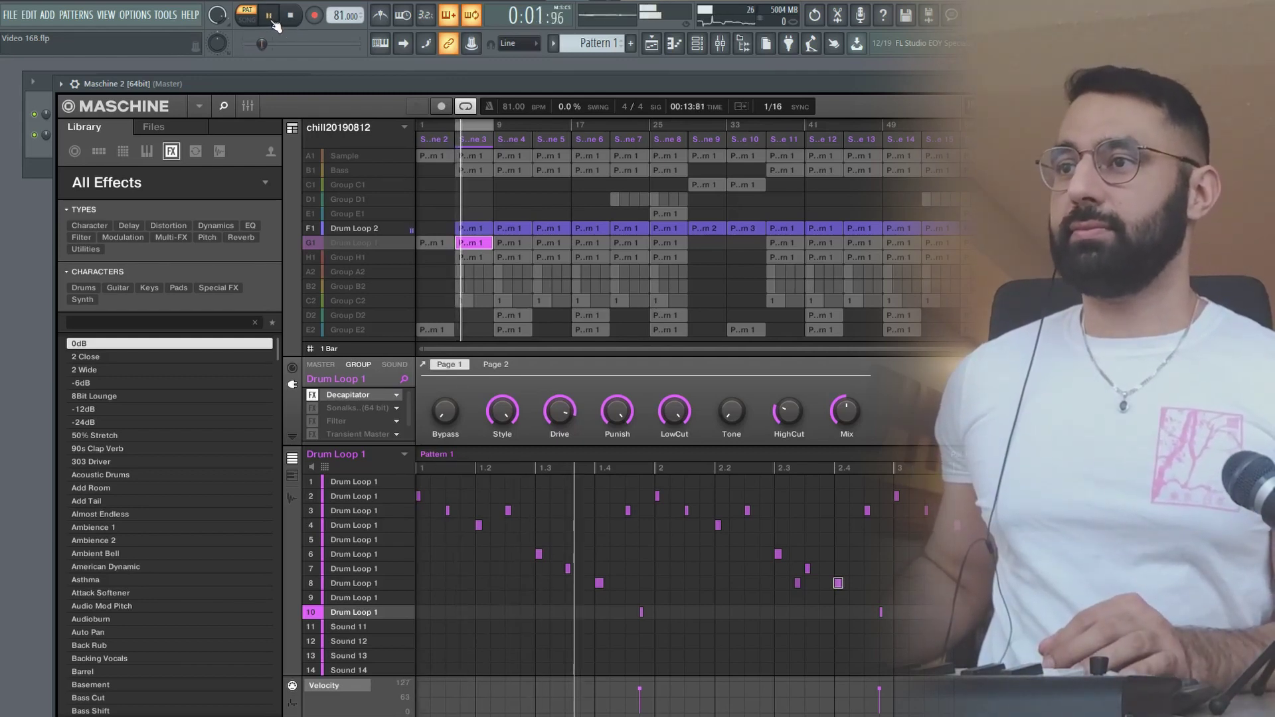
click(290, 17)
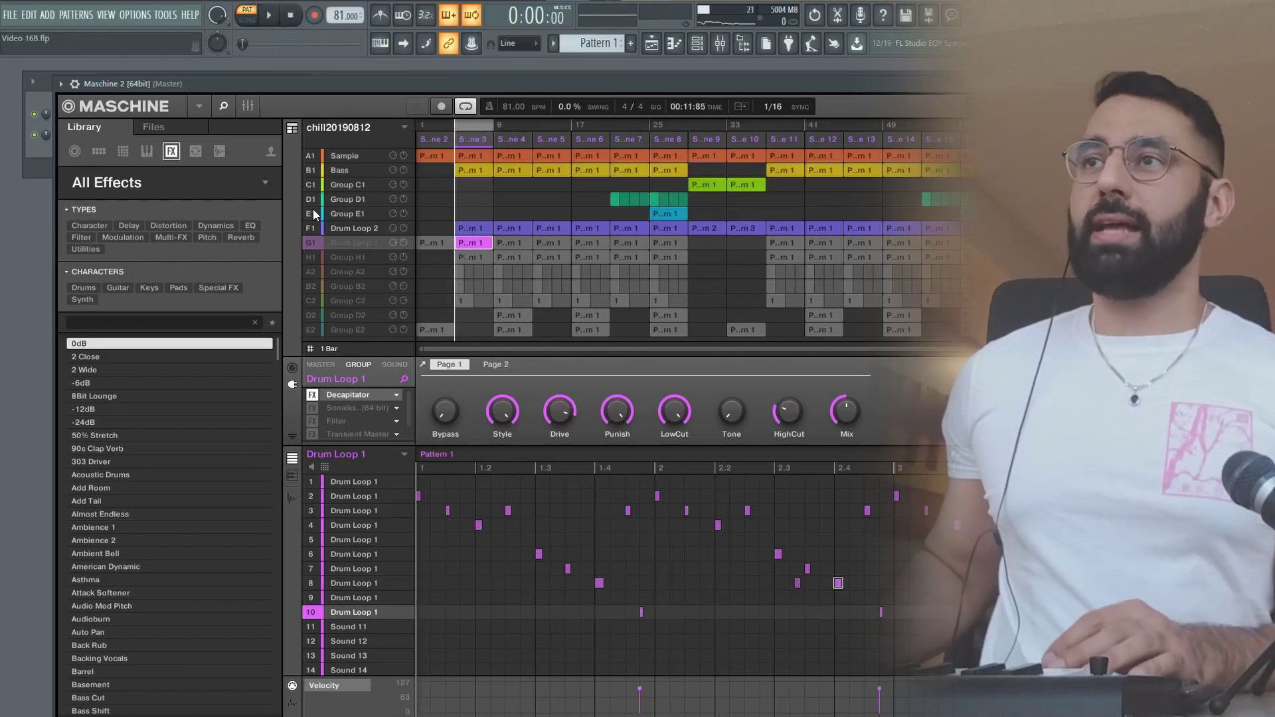
Play Drum Loop 2 with the Sample and Bass groups and display its pattern and EQ settings.
click(275, 18)
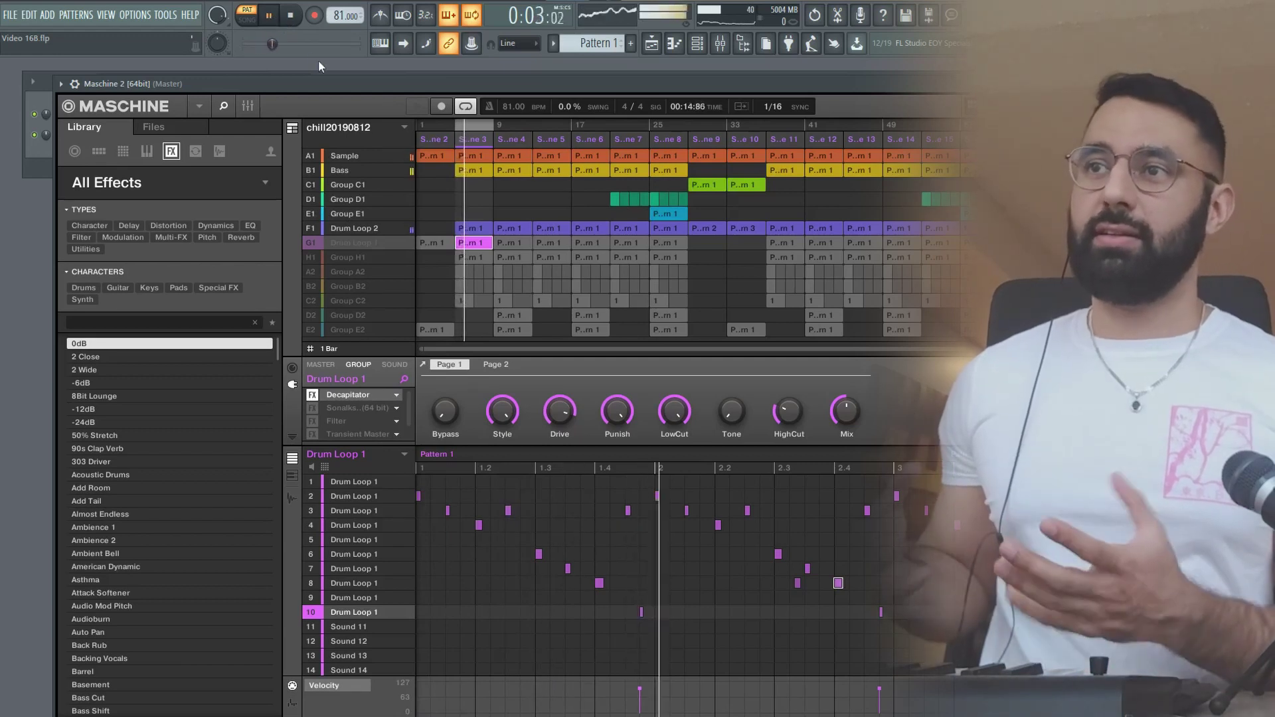
click(360, 228)
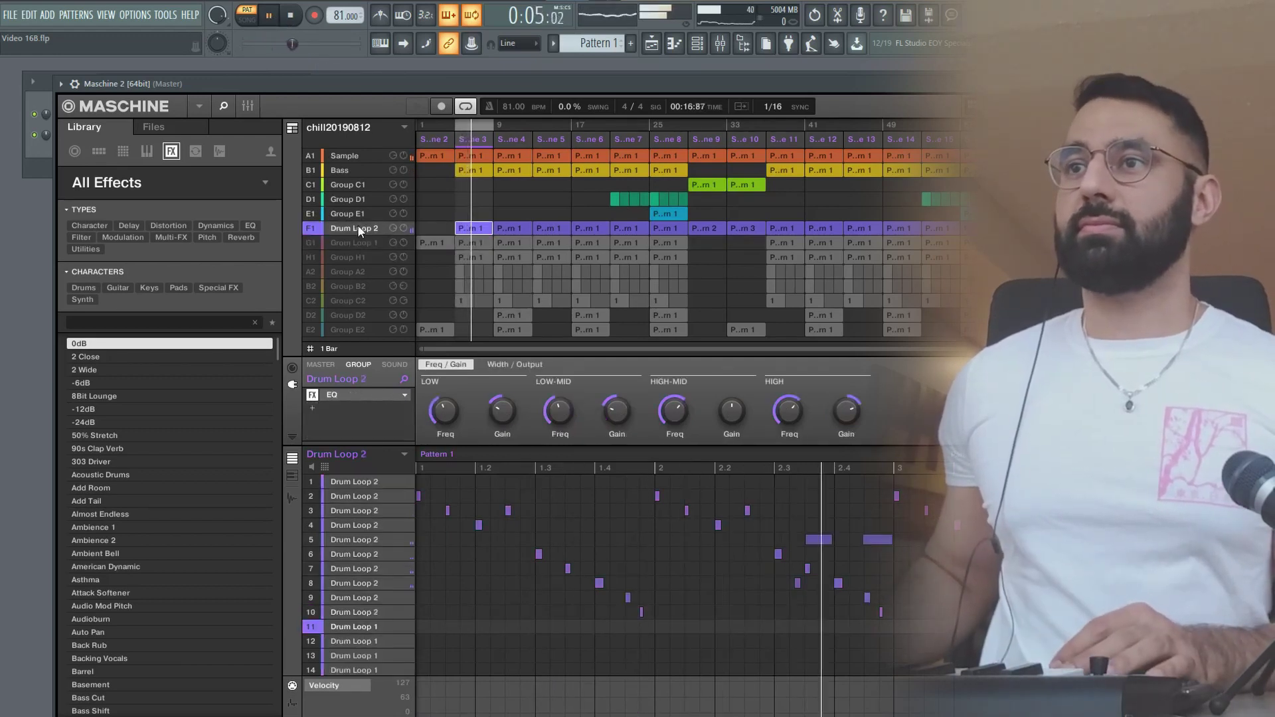
click(295, 21)
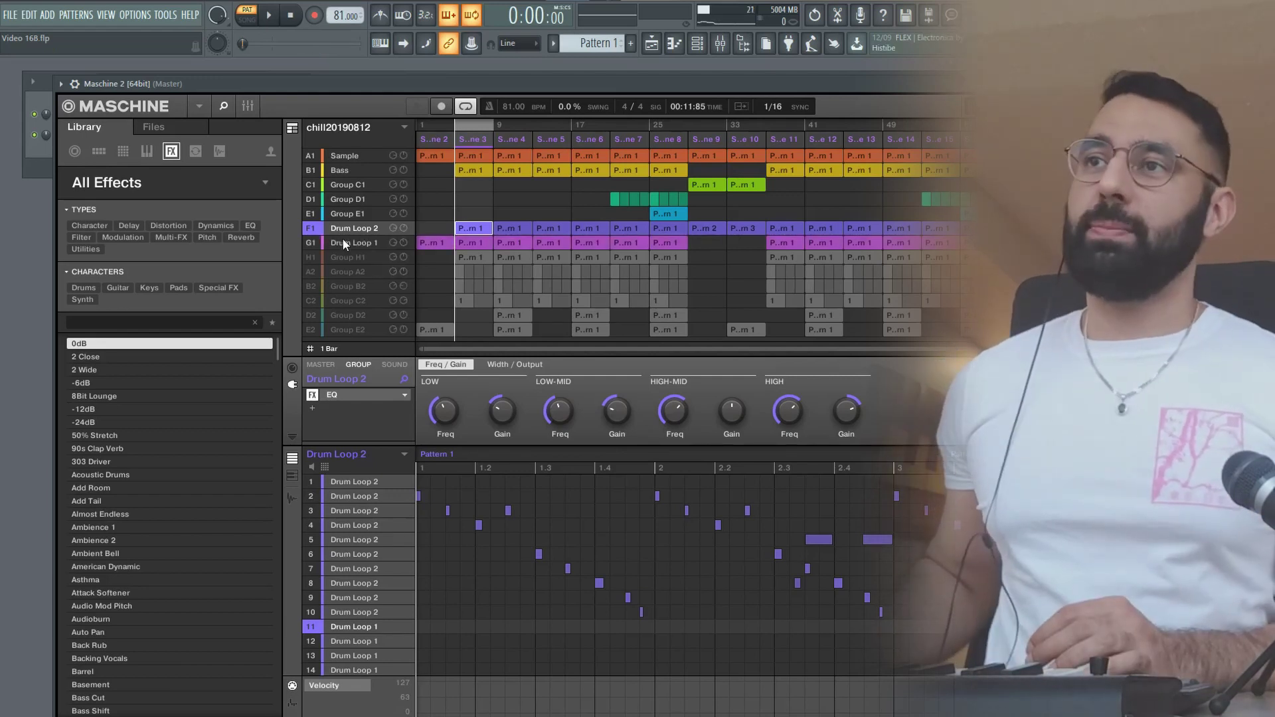
Select Drum Loop 1, mute Drum Loop 2, and play Drum Loop 1 with the Sample and Bass groups.
click(344, 240)
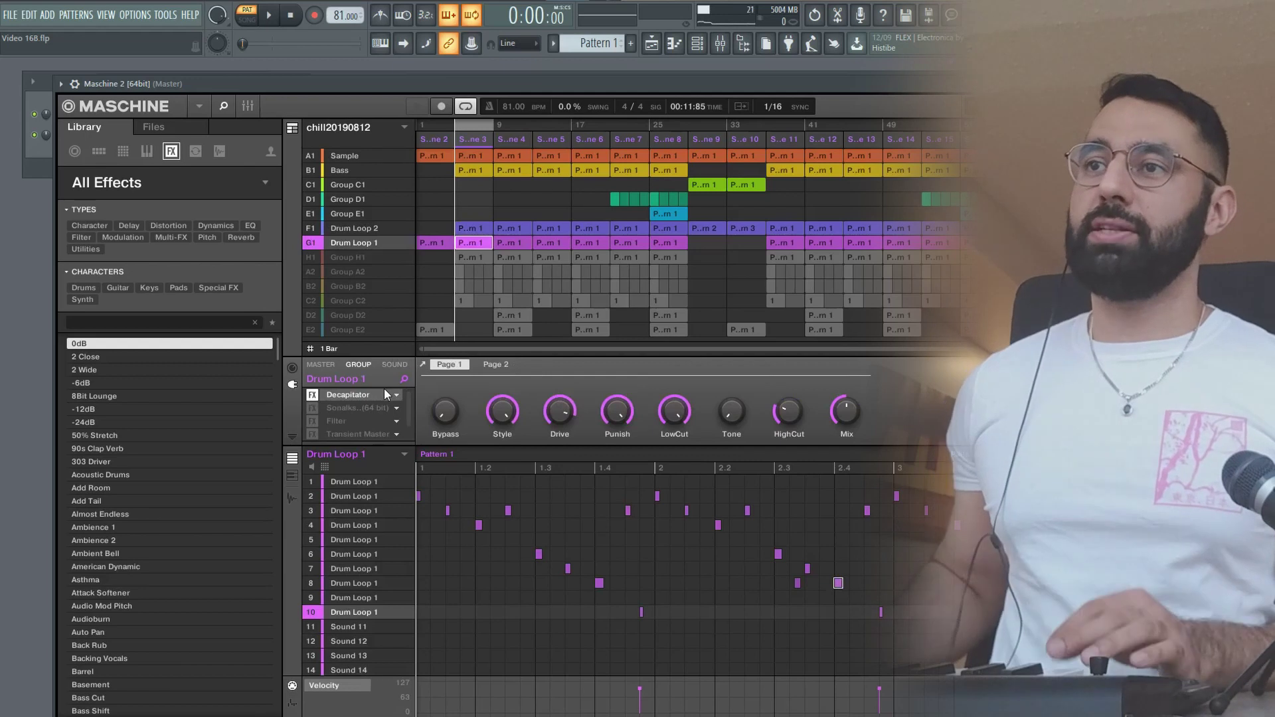
click(310, 231)
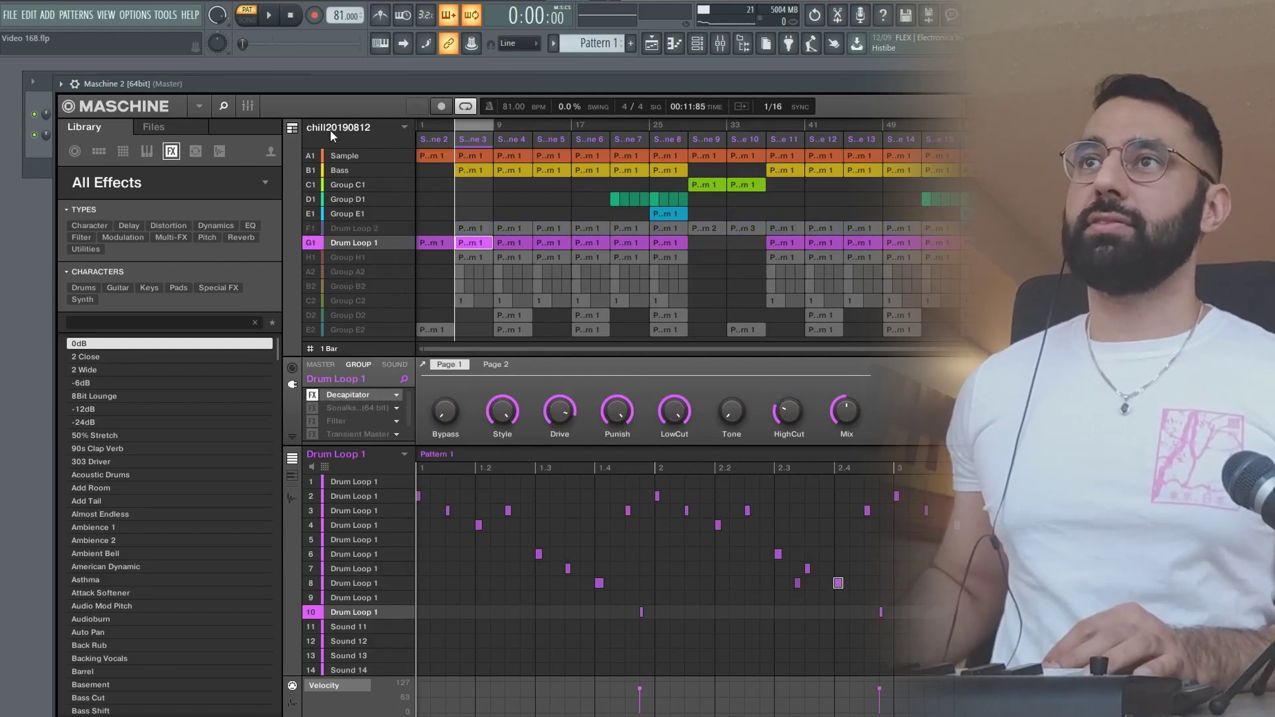
click(270, 19)
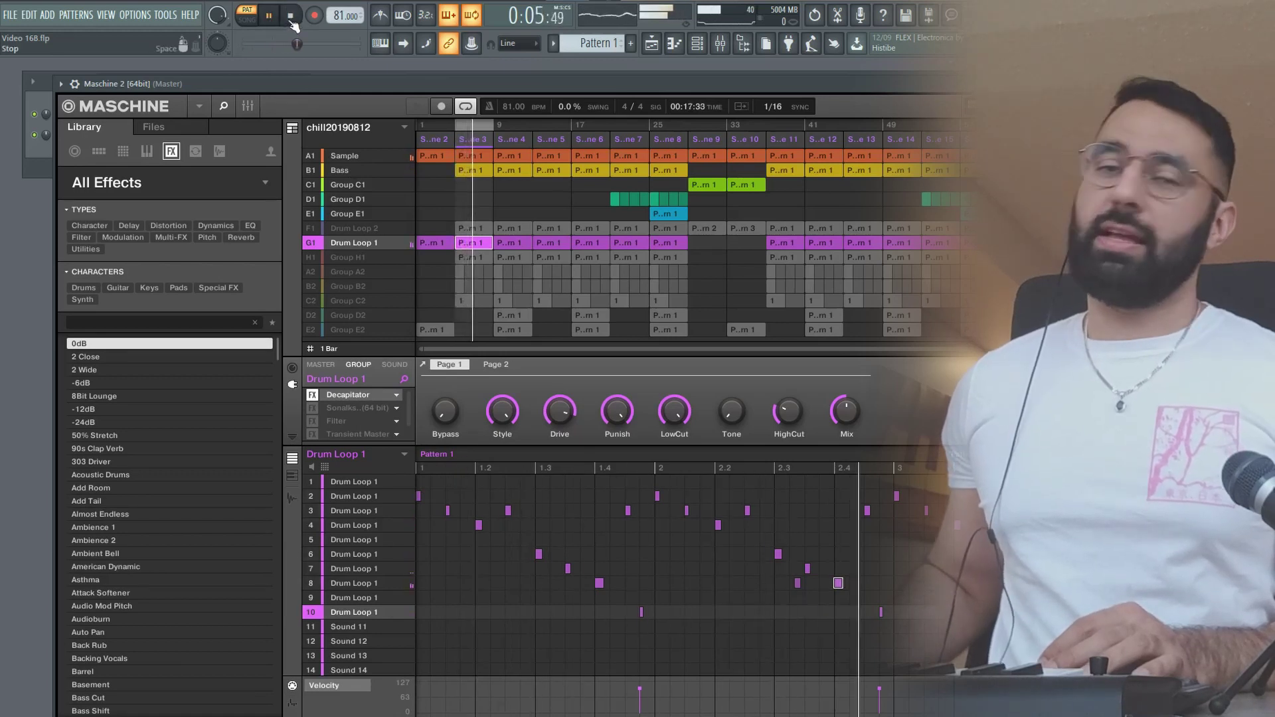
click(291, 18)
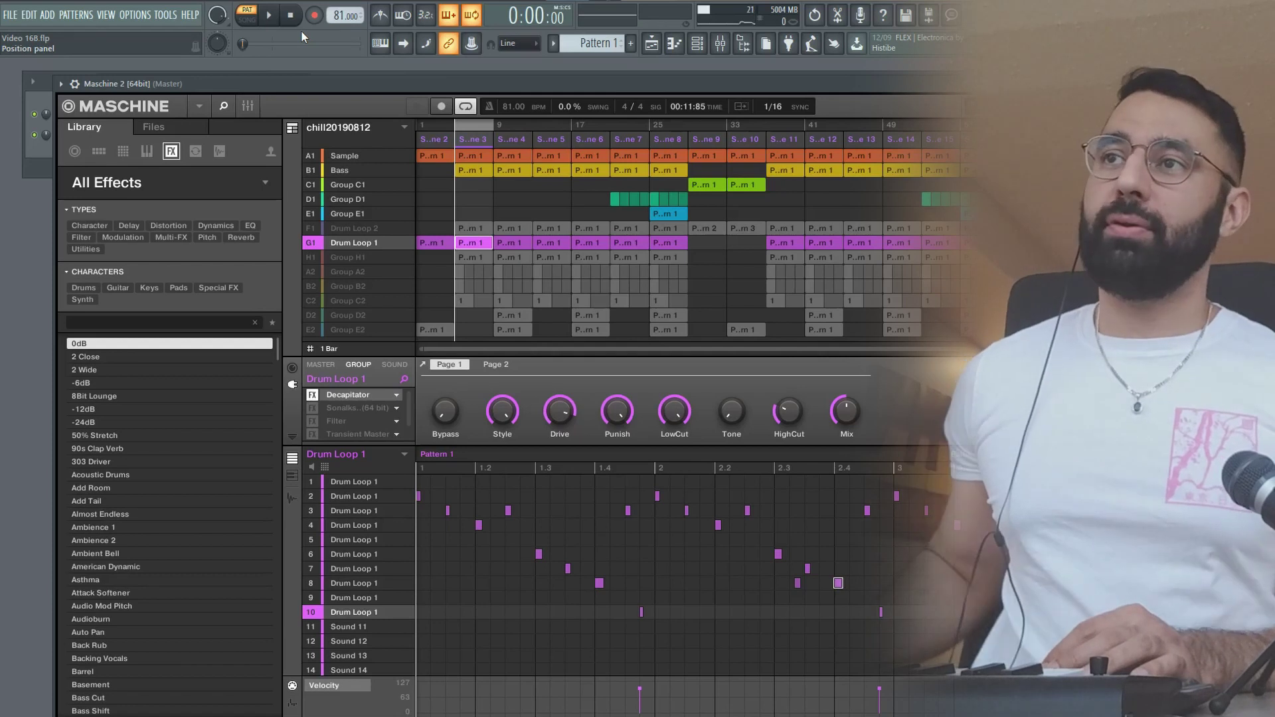
Unmute Drum Loop 2 and play it layered with Drum Loop 1, Sample and Bass.
click(314, 230)
key(space)
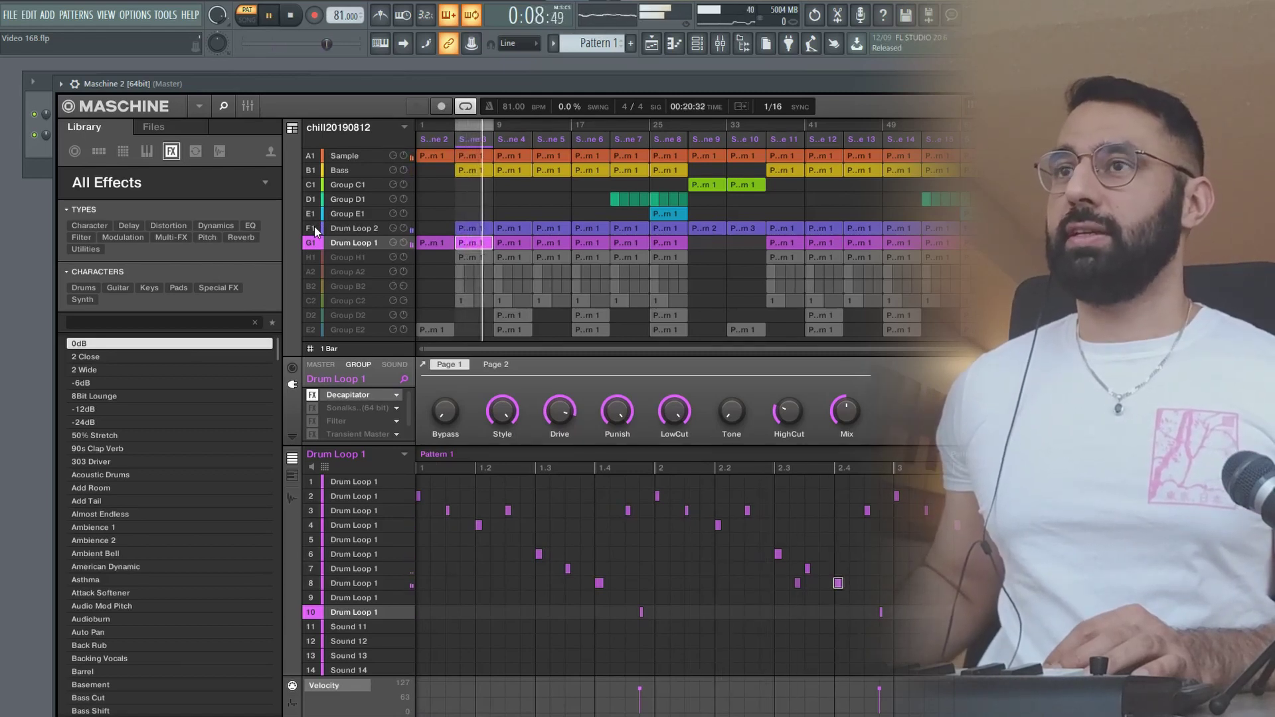
key(space)
Play Drum Loop 2 with Sample and Bass while Drum Loop 1 is muted, and unmute Drum Loop 1.
click(315, 244)
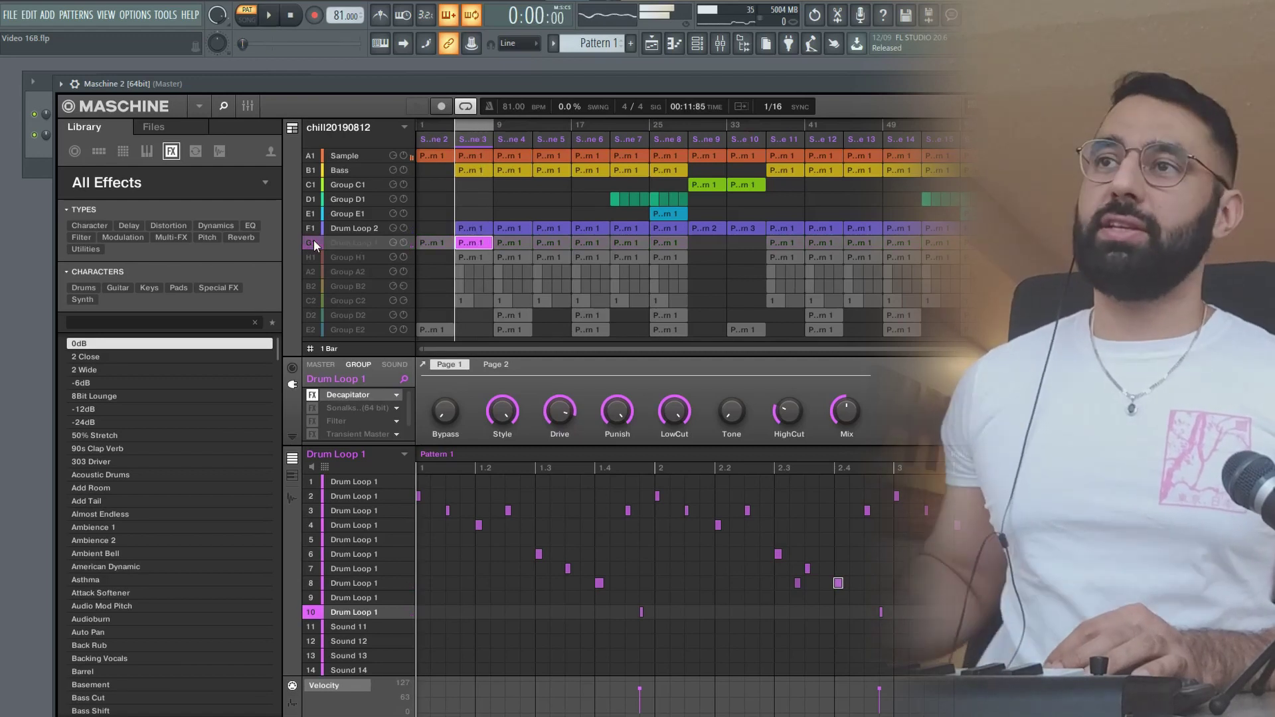
key(space)
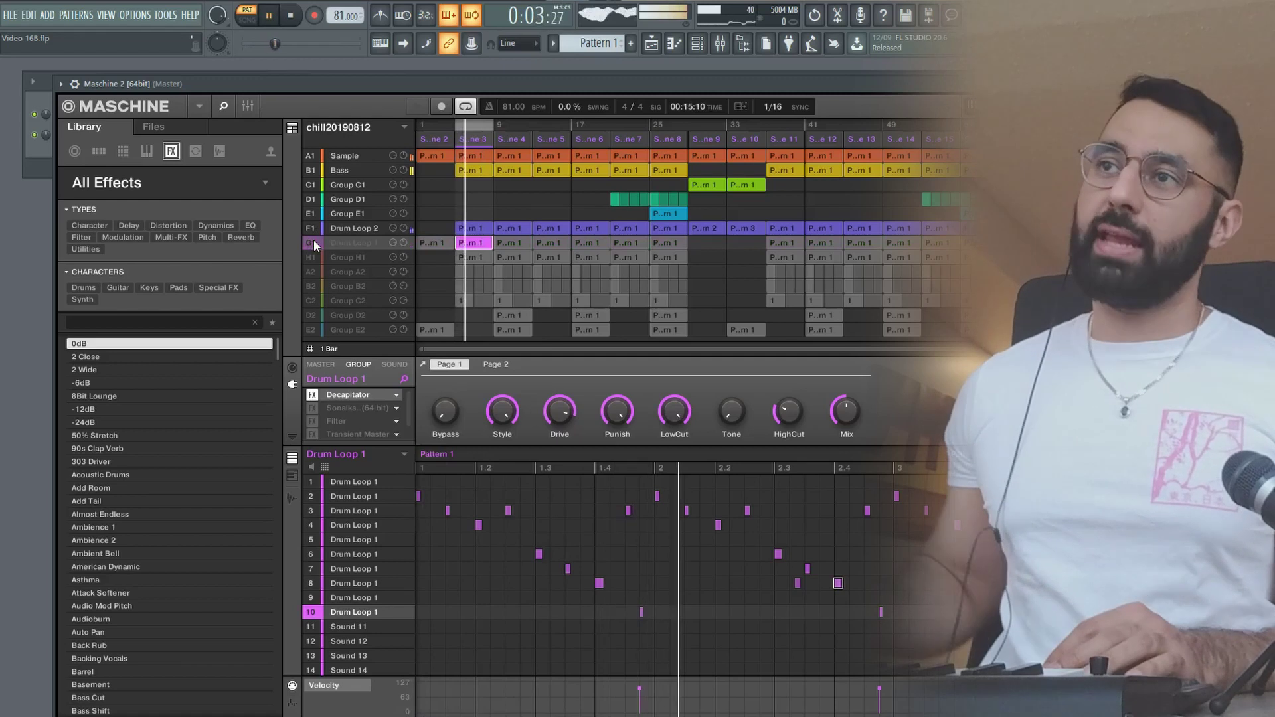
click(314, 242)
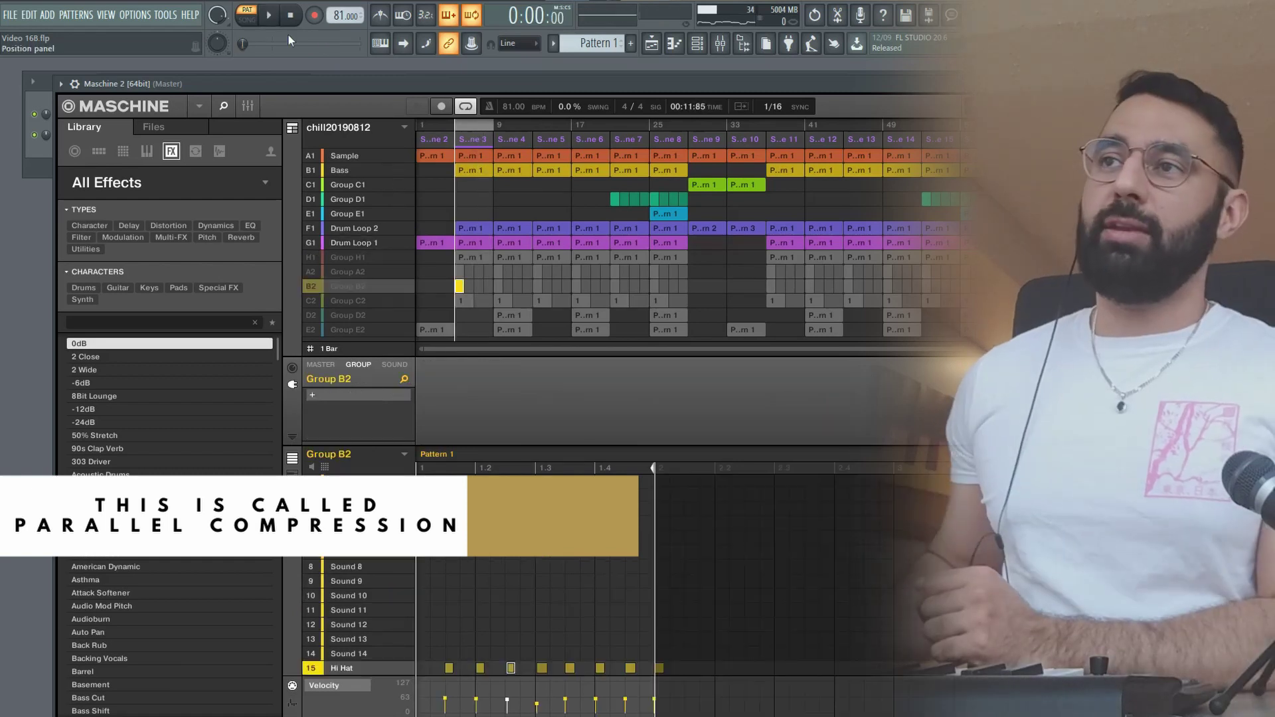
Unmute the kick, snare and hi-hat groups H1, A2 and B2 while viewing their patterns, and play them with the drum loops.
click(340, 257)
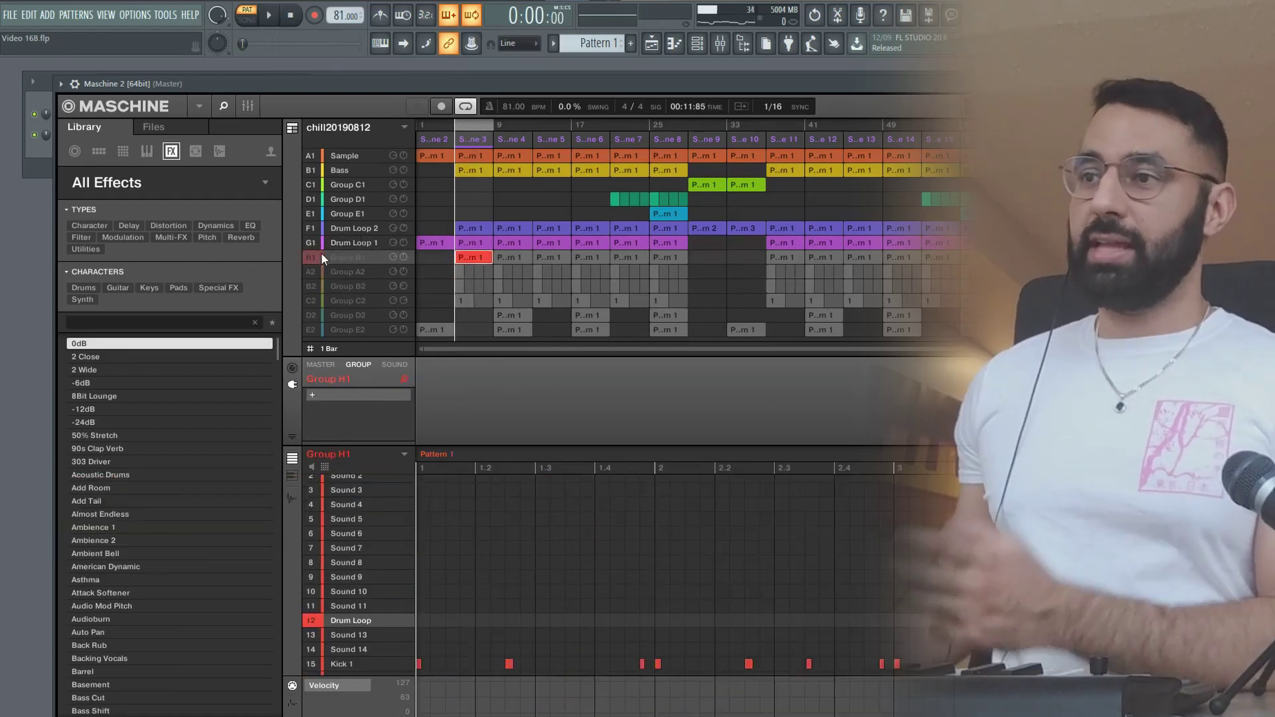
click(344, 285)
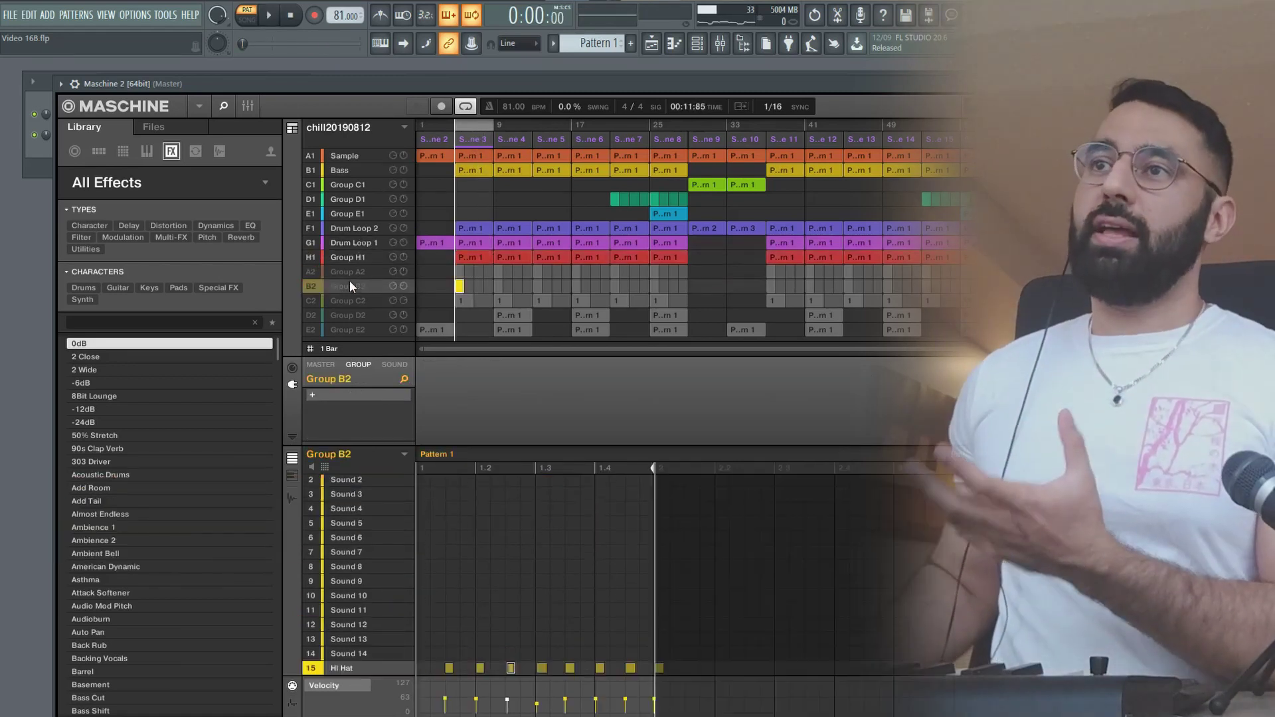
click(344, 270)
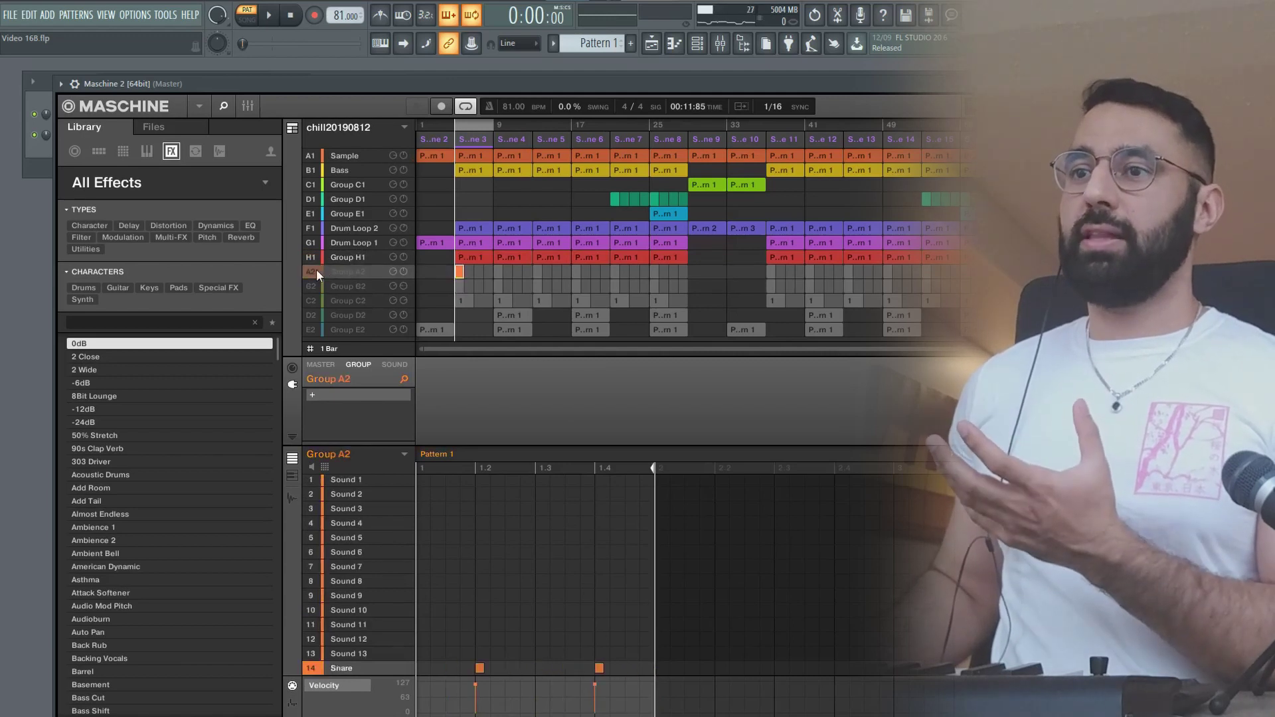
click(315, 286)
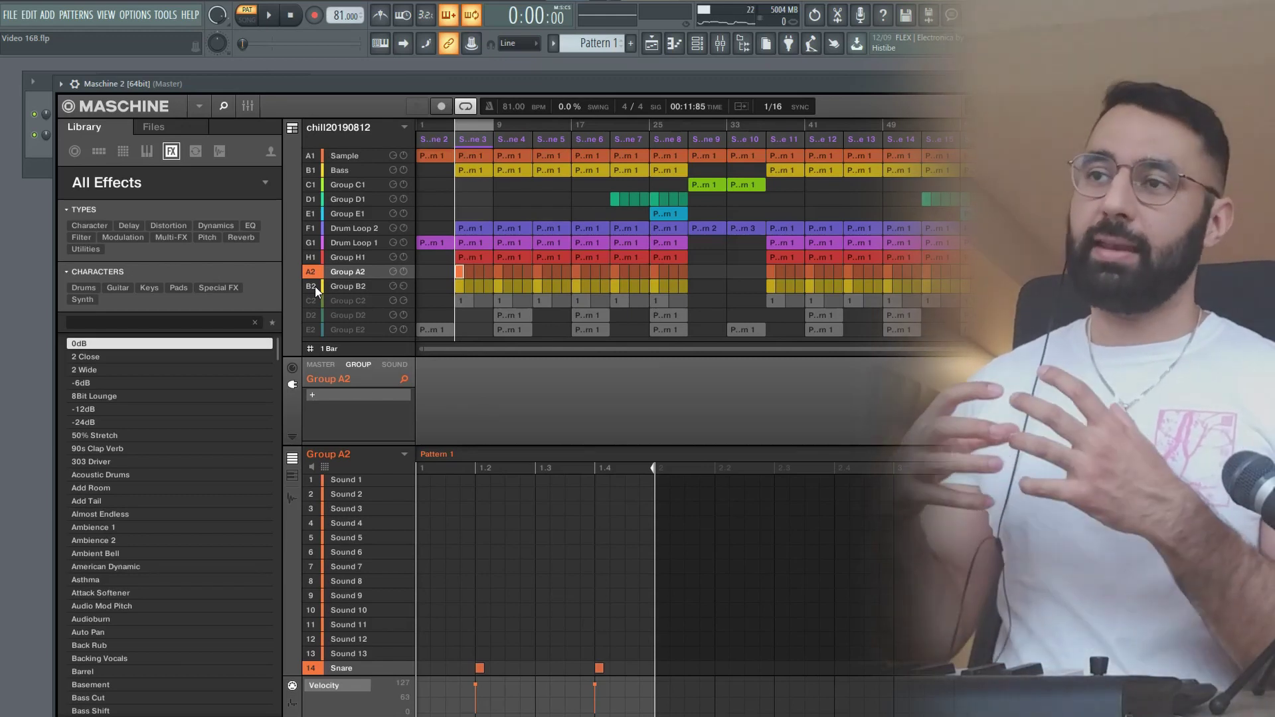
key(space)
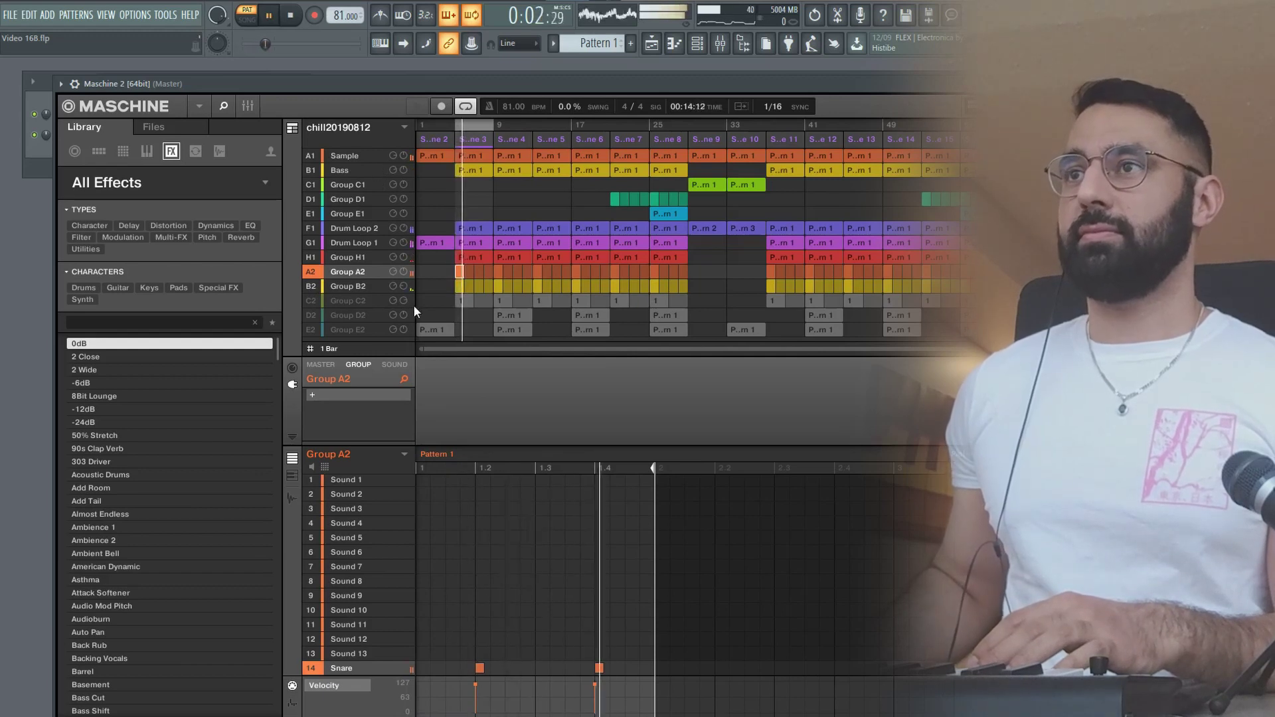
Select Group H1's pattern and play Groups H1, A2 and B2 with Sample, Bass and both drum loops muted.
click(466, 257)
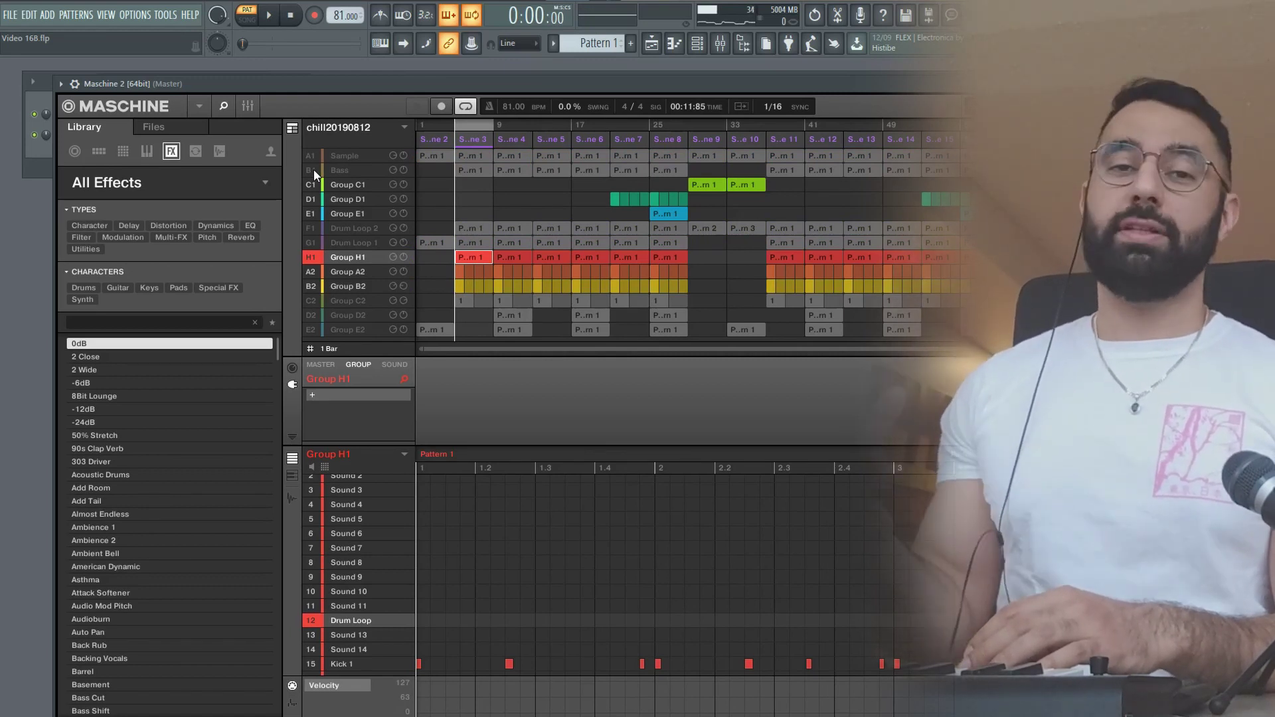
key(space)
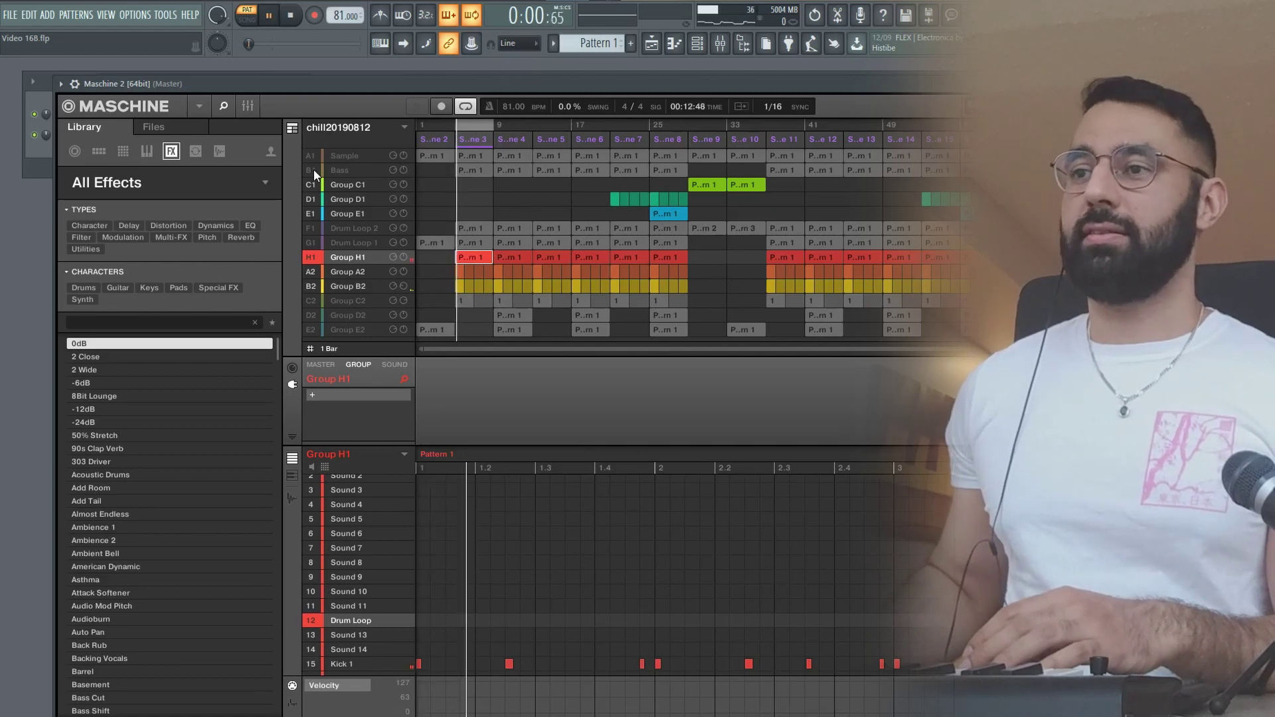
Unmute both drum loops, Sample and Bass during playback to hear them with the one-shot groups, and stop playback.
click(310, 241)
click(310, 228)
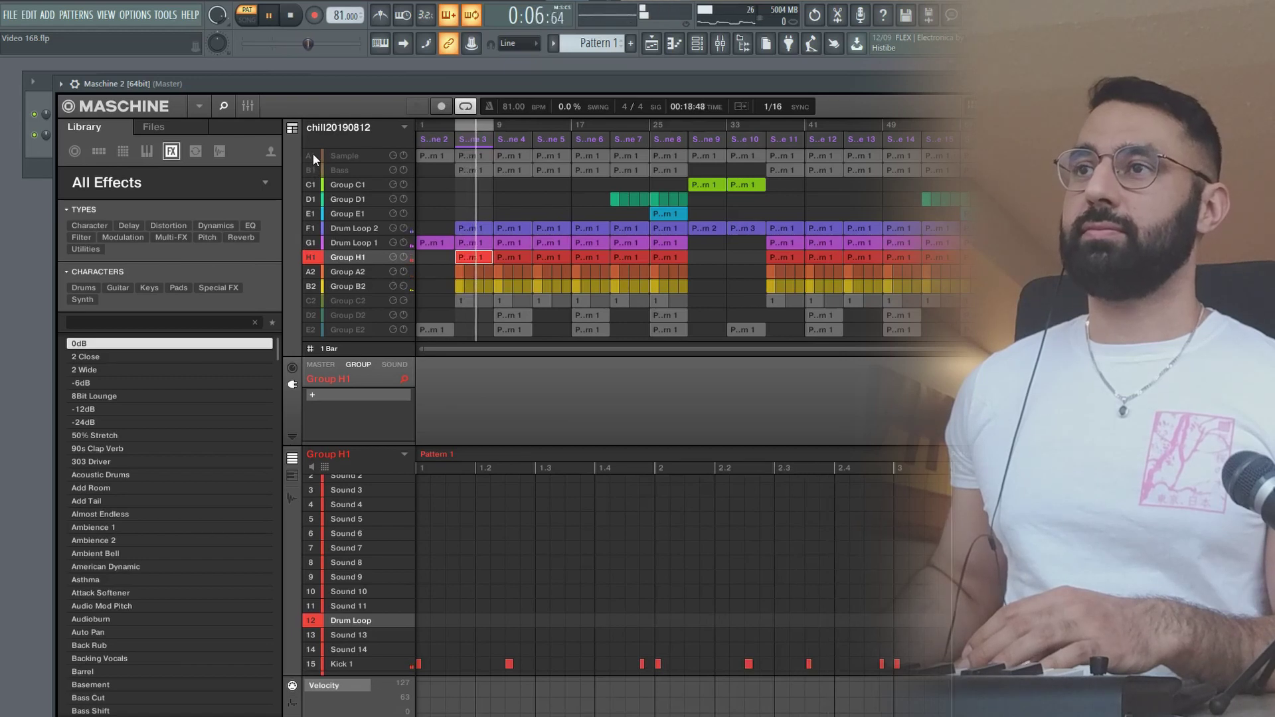
click(310, 156)
click(310, 170)
key(space)
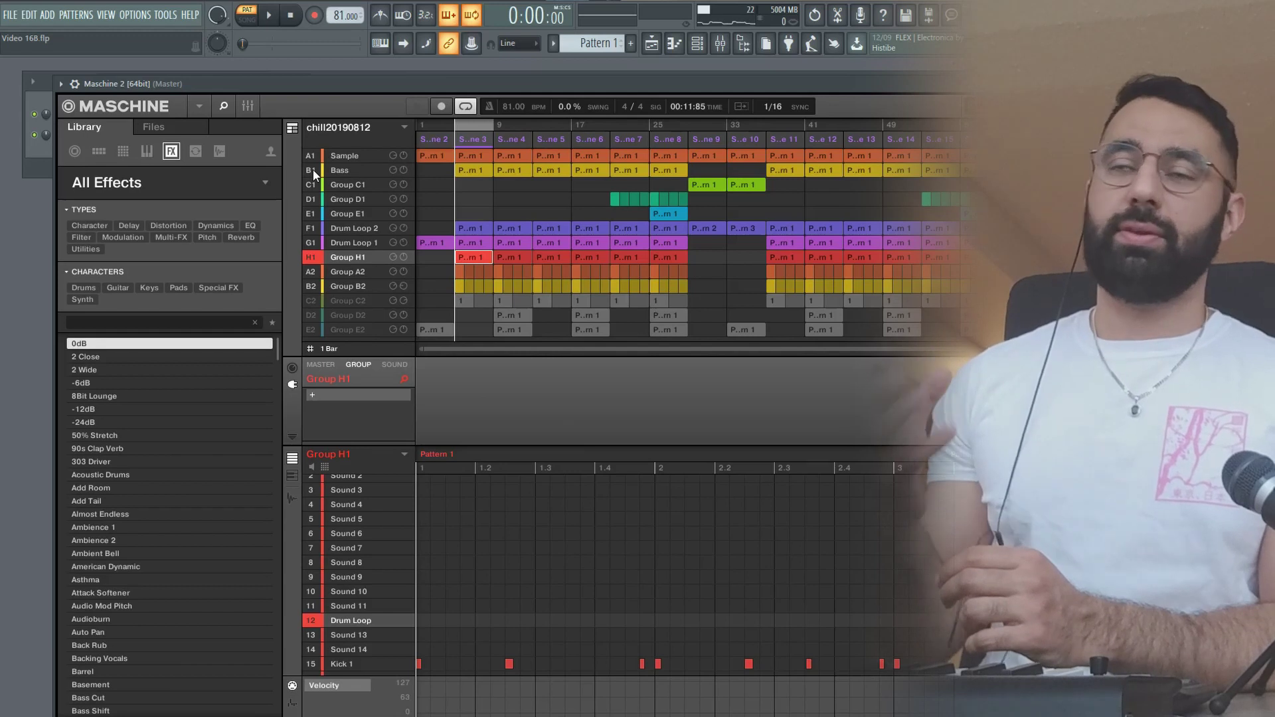
Mute Groups C1, D1, E1, both drum loops, H1, A2 and B2, and play only Sample and Bass.
click(310, 185)
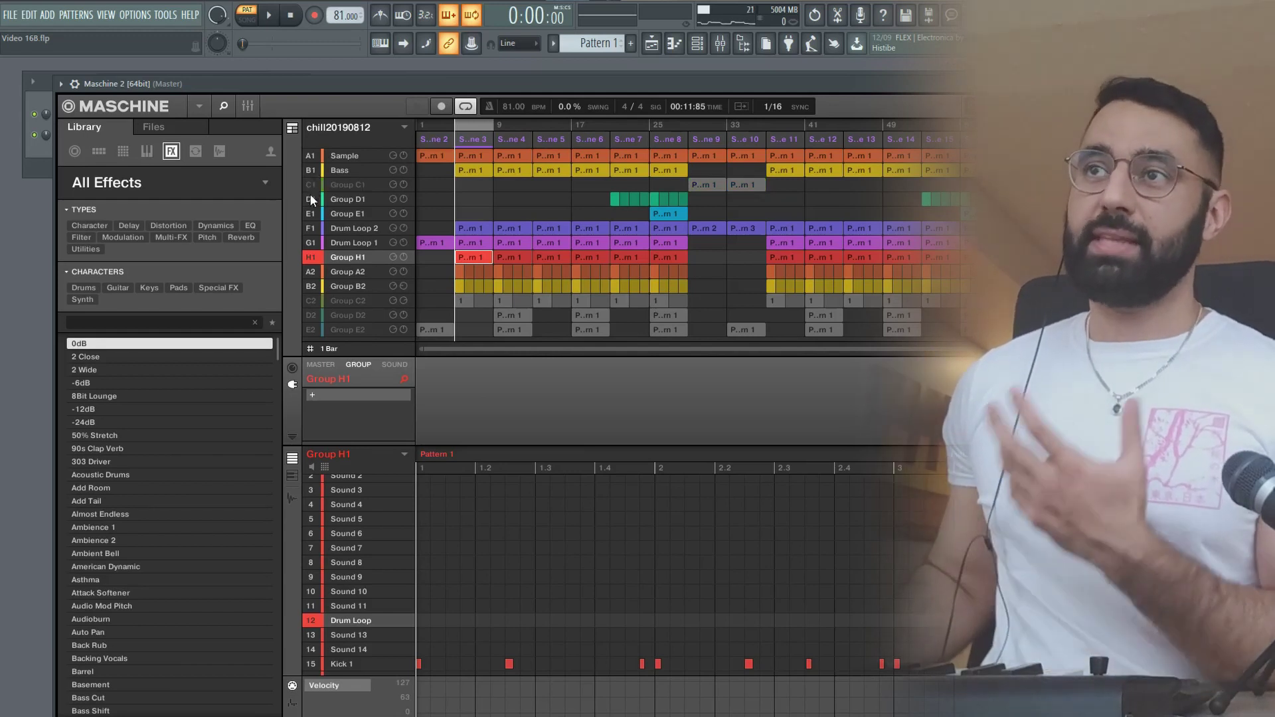
click(311, 199)
click(310, 214)
click(310, 229)
click(310, 243)
click(310, 257)
click(310, 271)
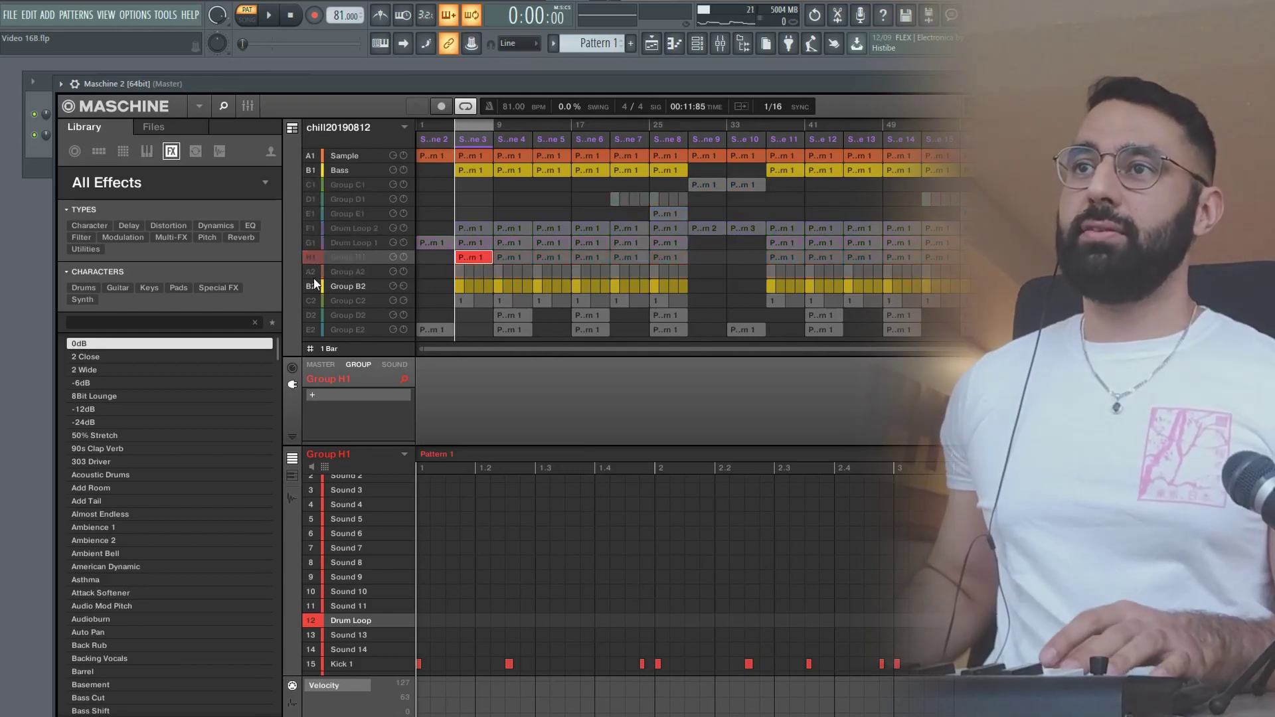
key(space)
click(313, 286)
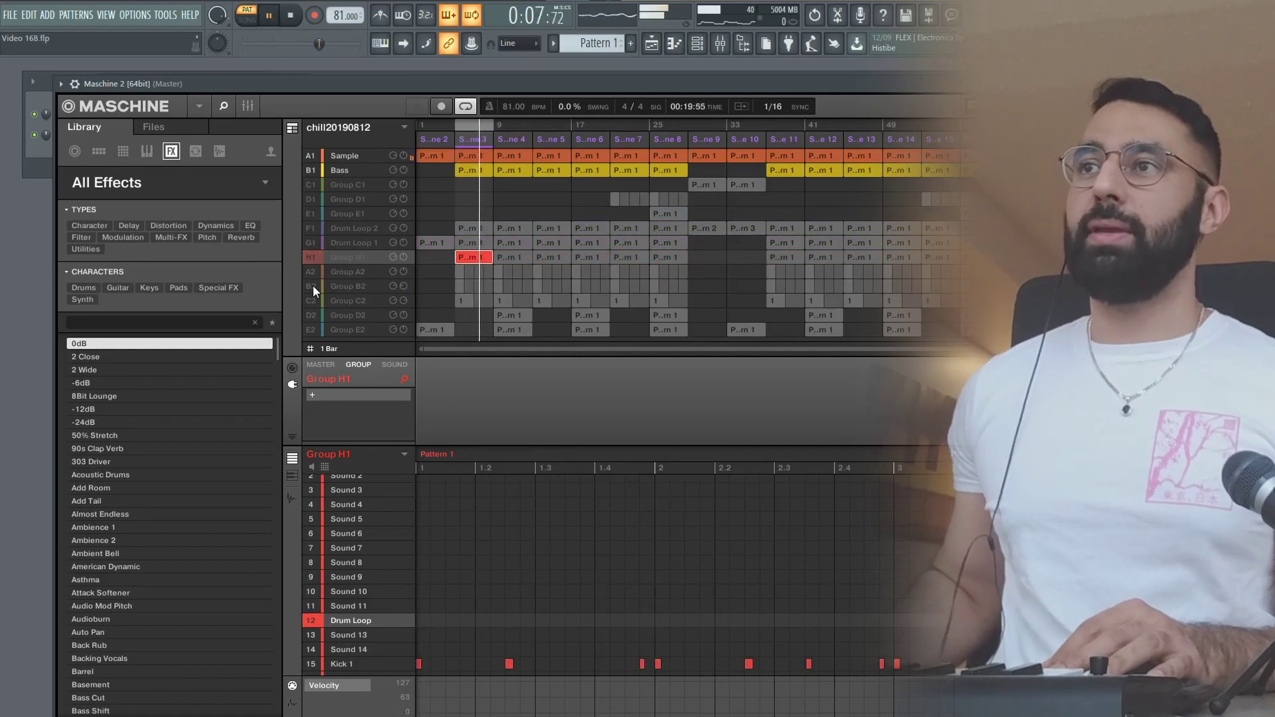
key(space)
Unmute both drum loops and Groups H1, A2, B2 and C2, and play the full drum layers with Sample and Bass.
click(316, 231)
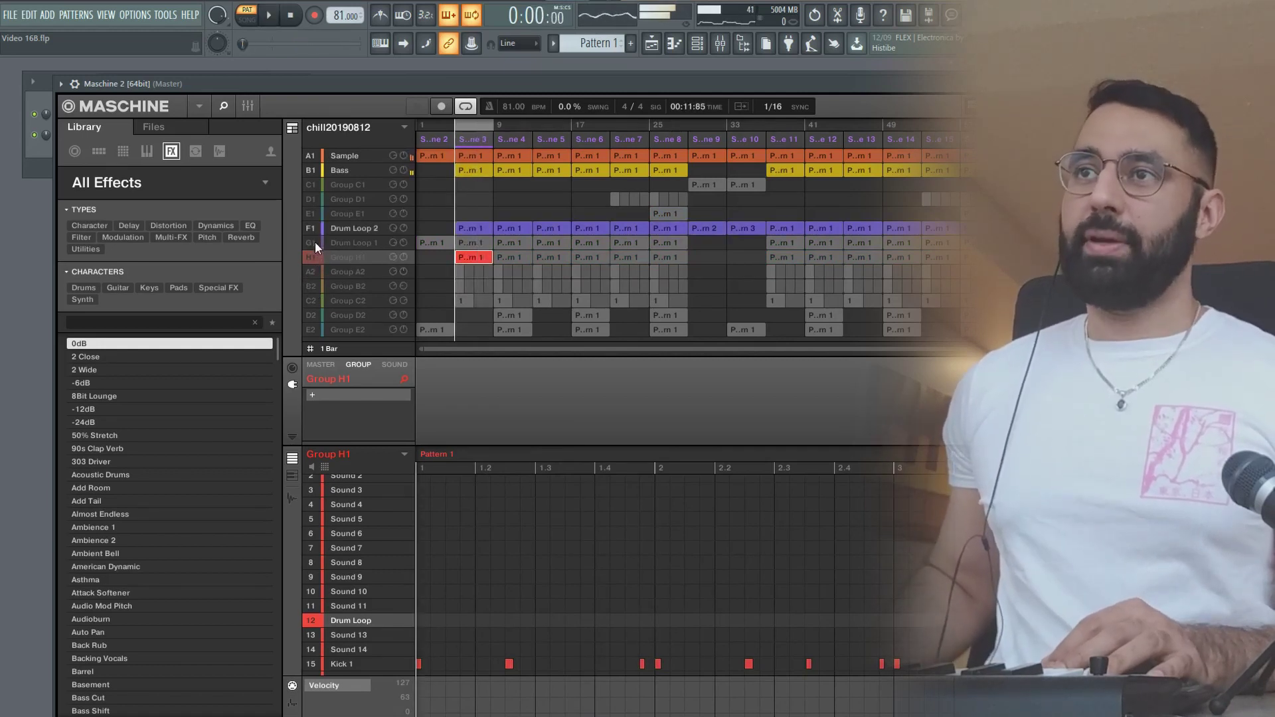
click(315, 242)
click(314, 257)
click(314, 272)
click(313, 288)
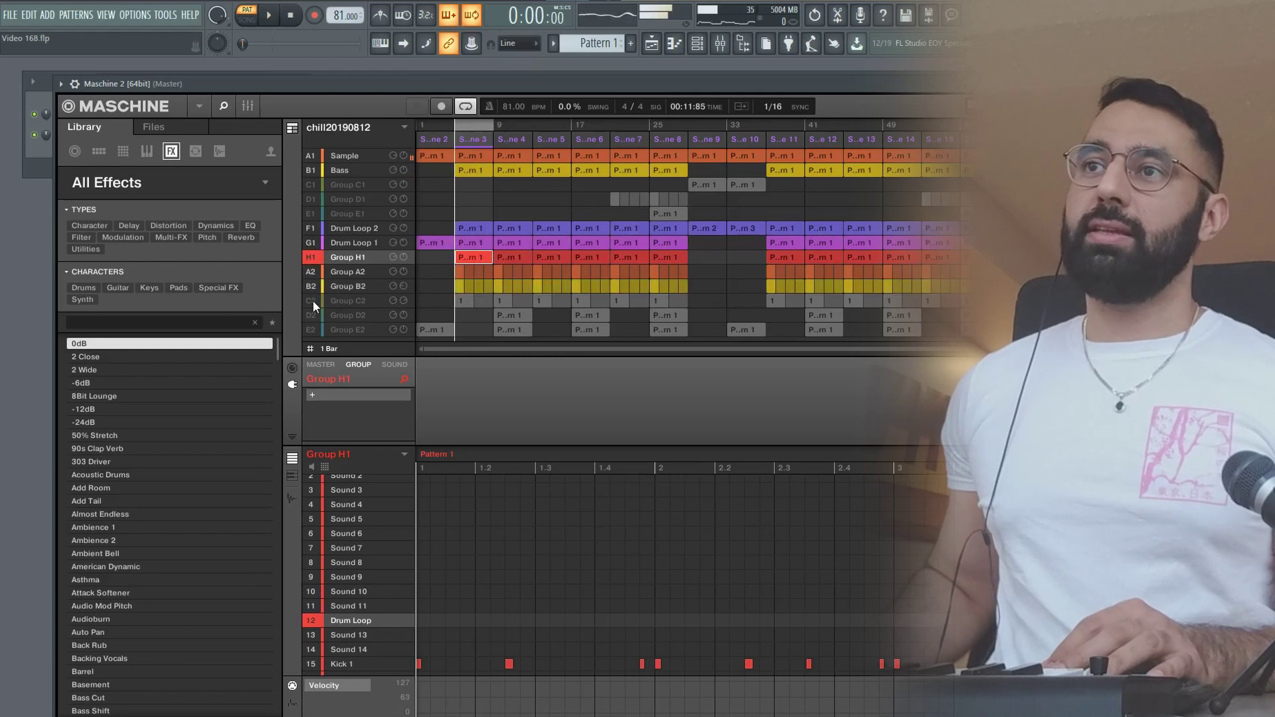
click(313, 301)
key(space)
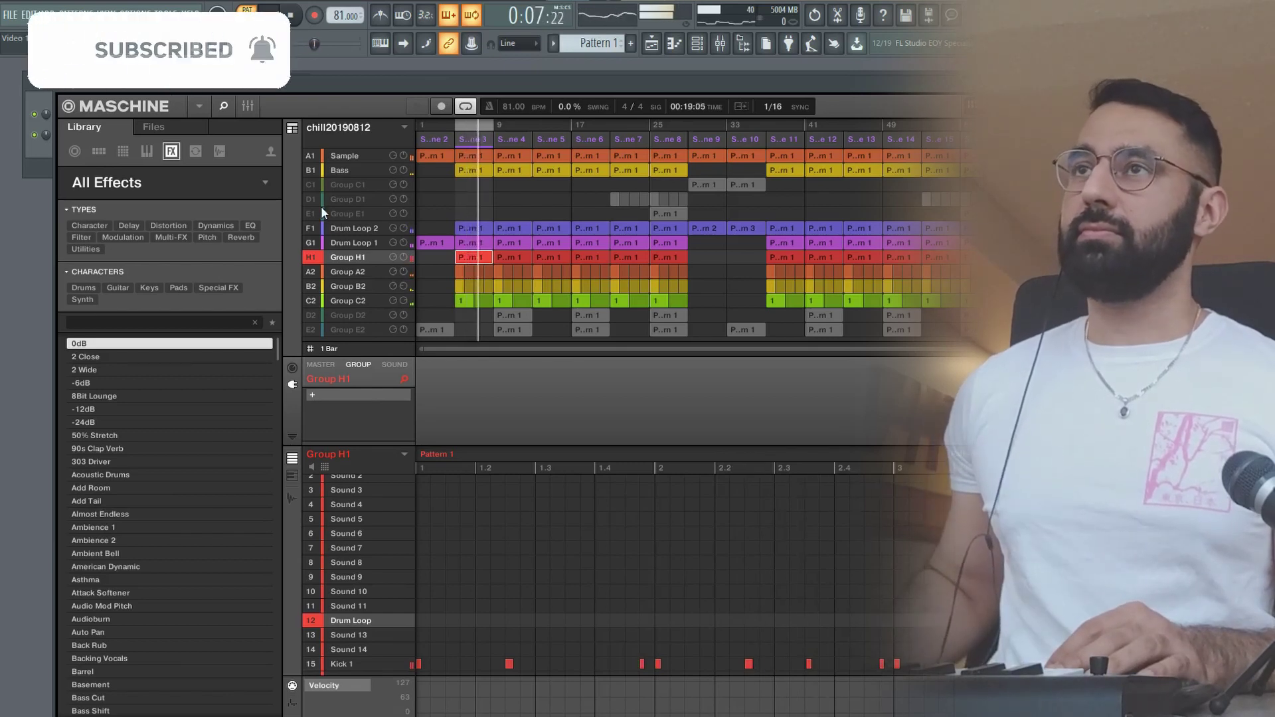
click(291, 16)
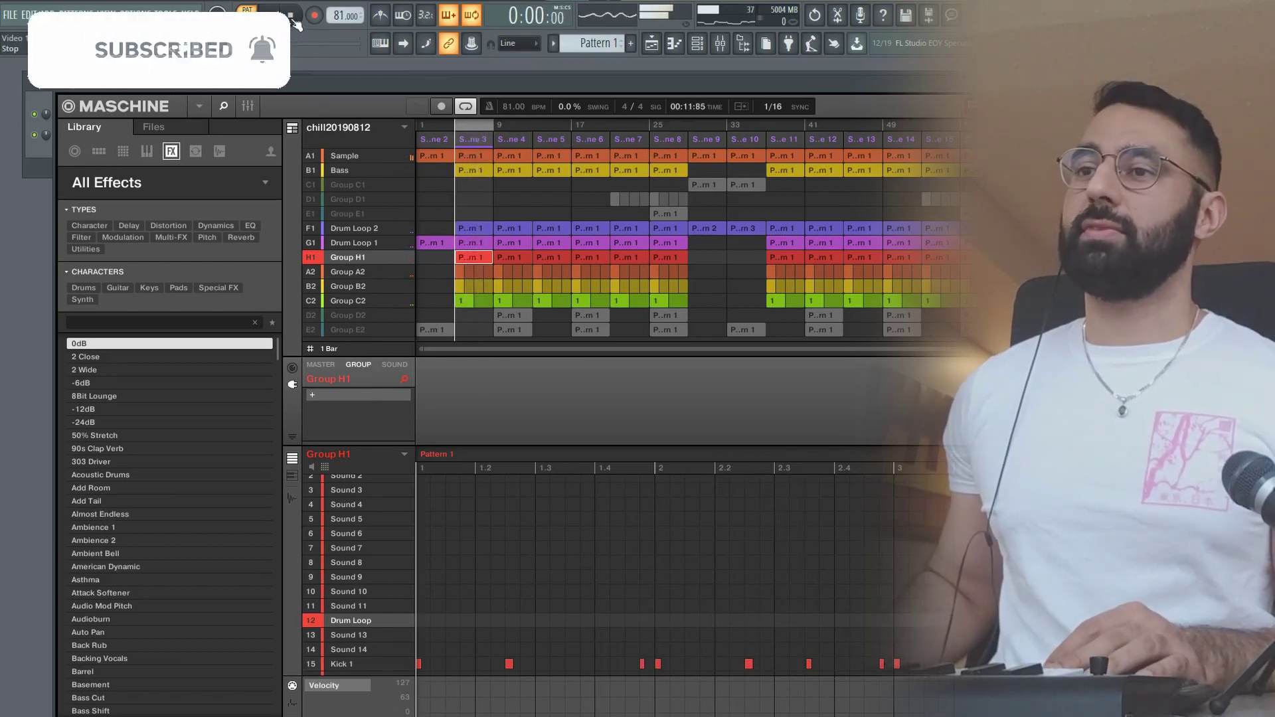